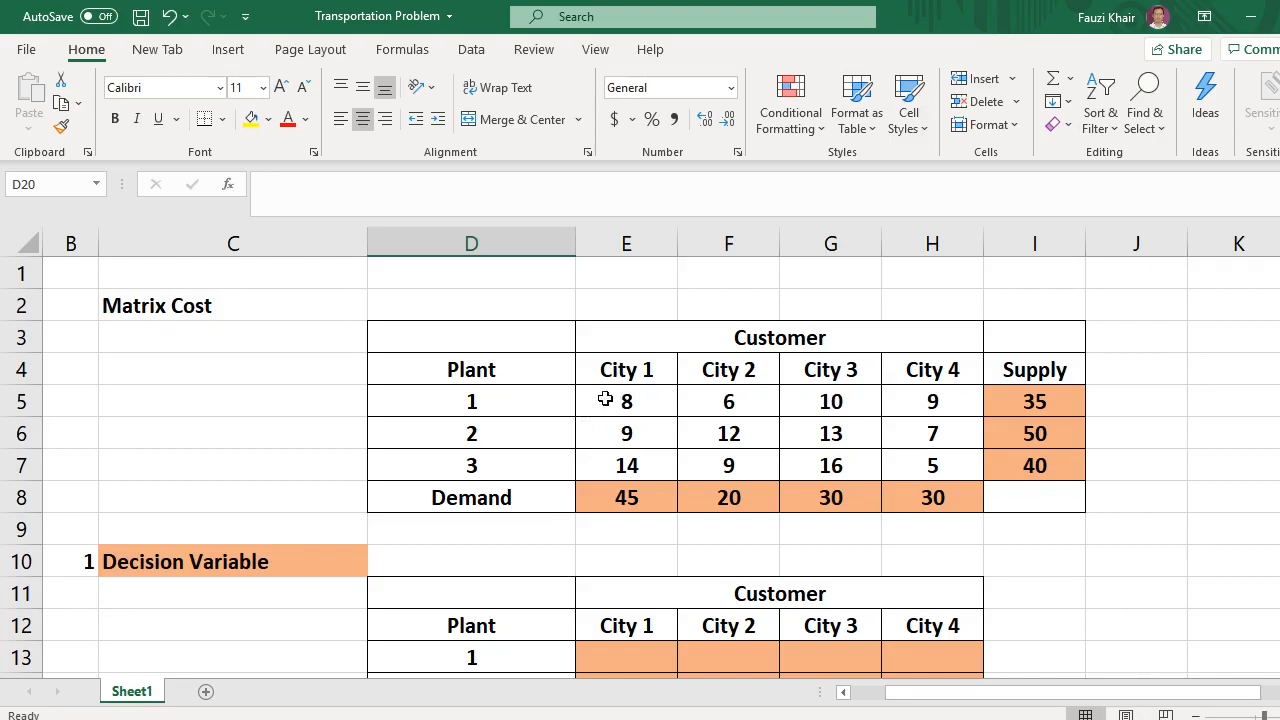
Review the cost matrix values for each plant and city
left_click(605, 398)
left_click(713, 403)
left_click(916, 472)
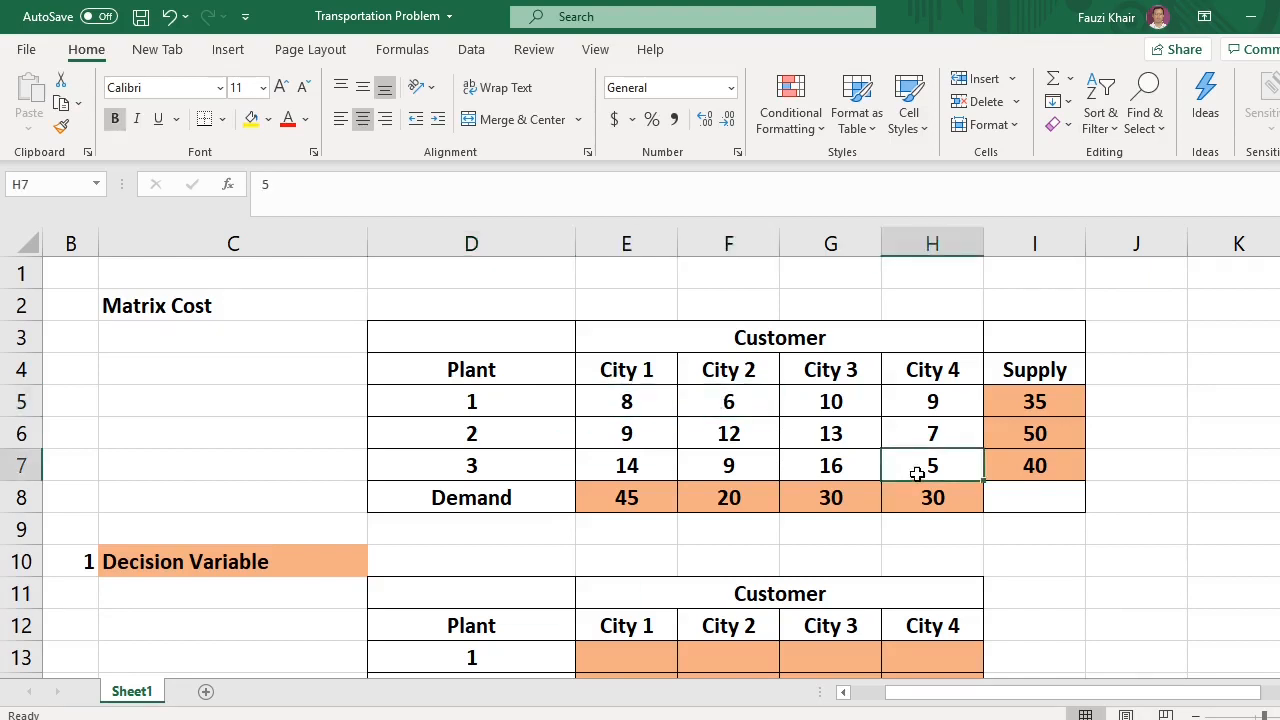
left_click_drag(932, 472, 614, 407)
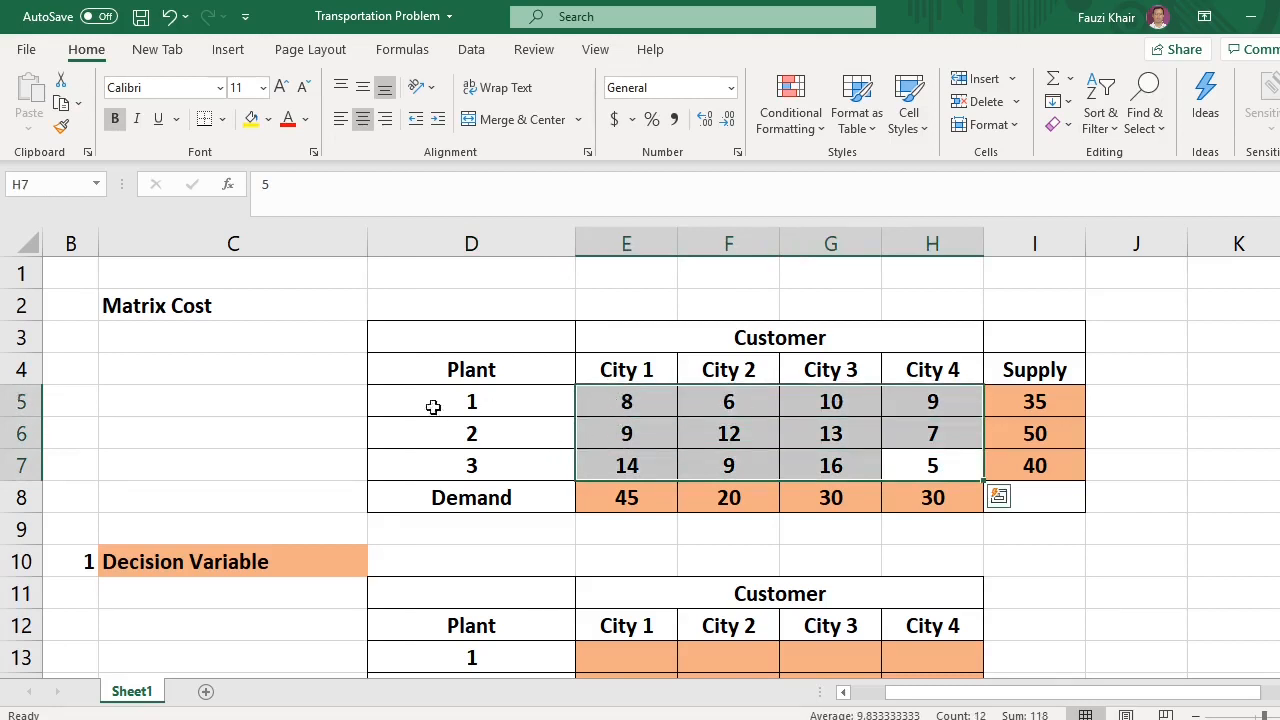
left_click(489, 395)
left_click(480, 443)
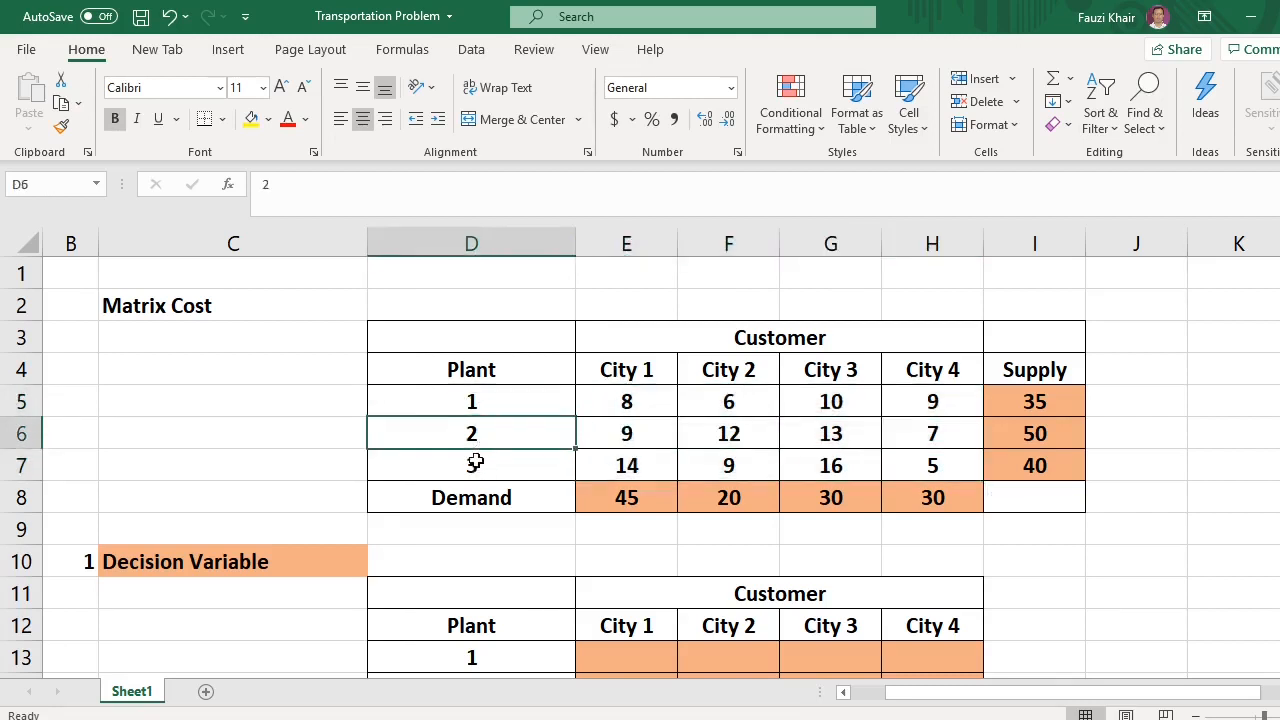
left_click(480, 466)
left_click(630, 400)
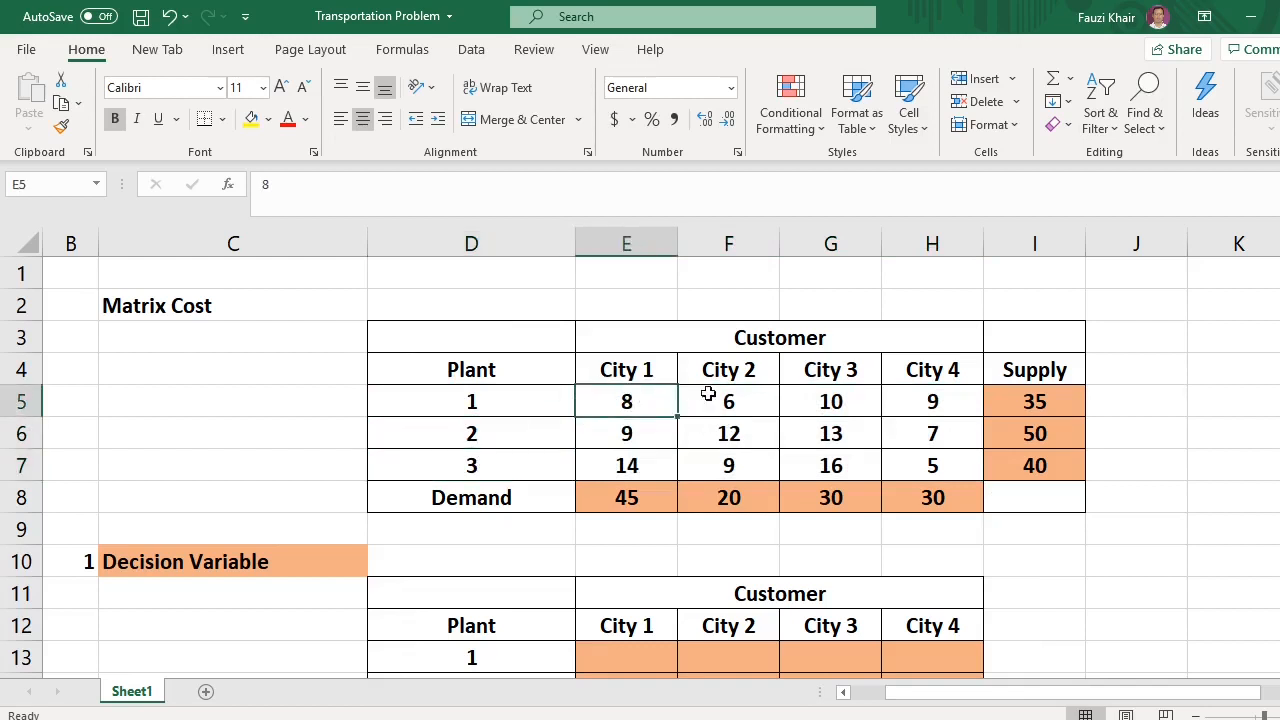
left_click(735, 398)
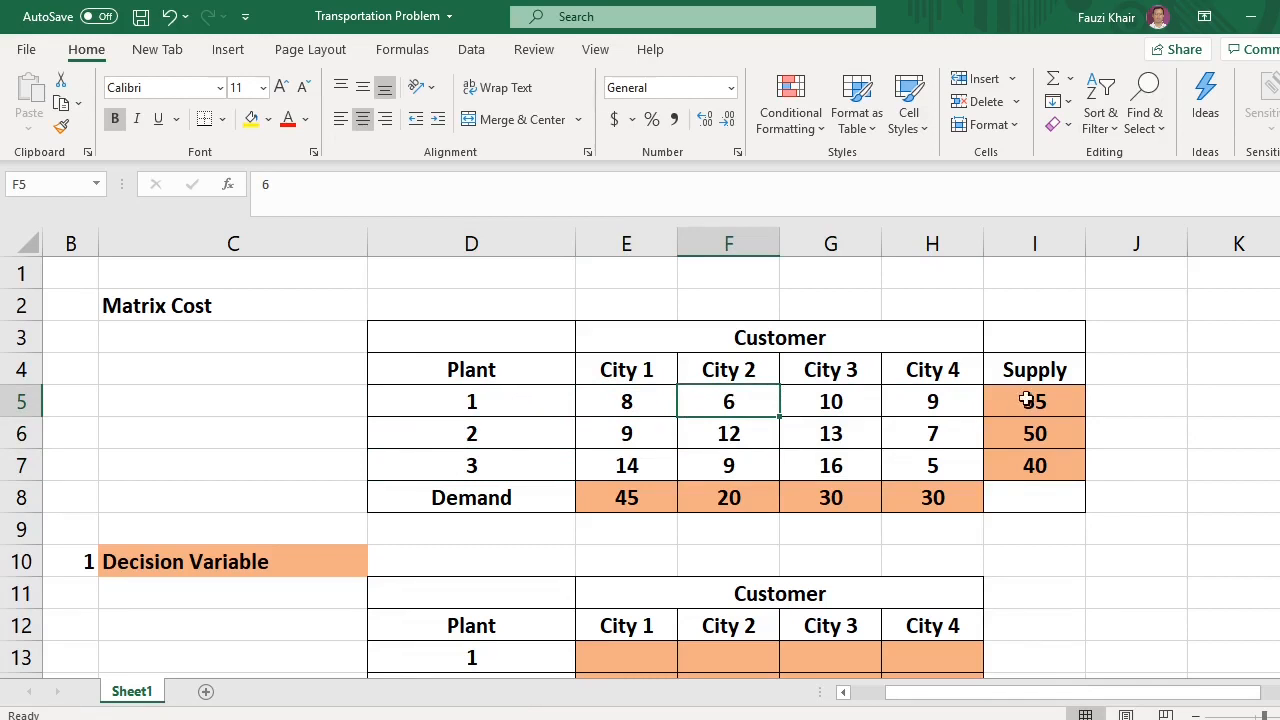
Review each plant's supply and each city's demand values
left_click(525, 405)
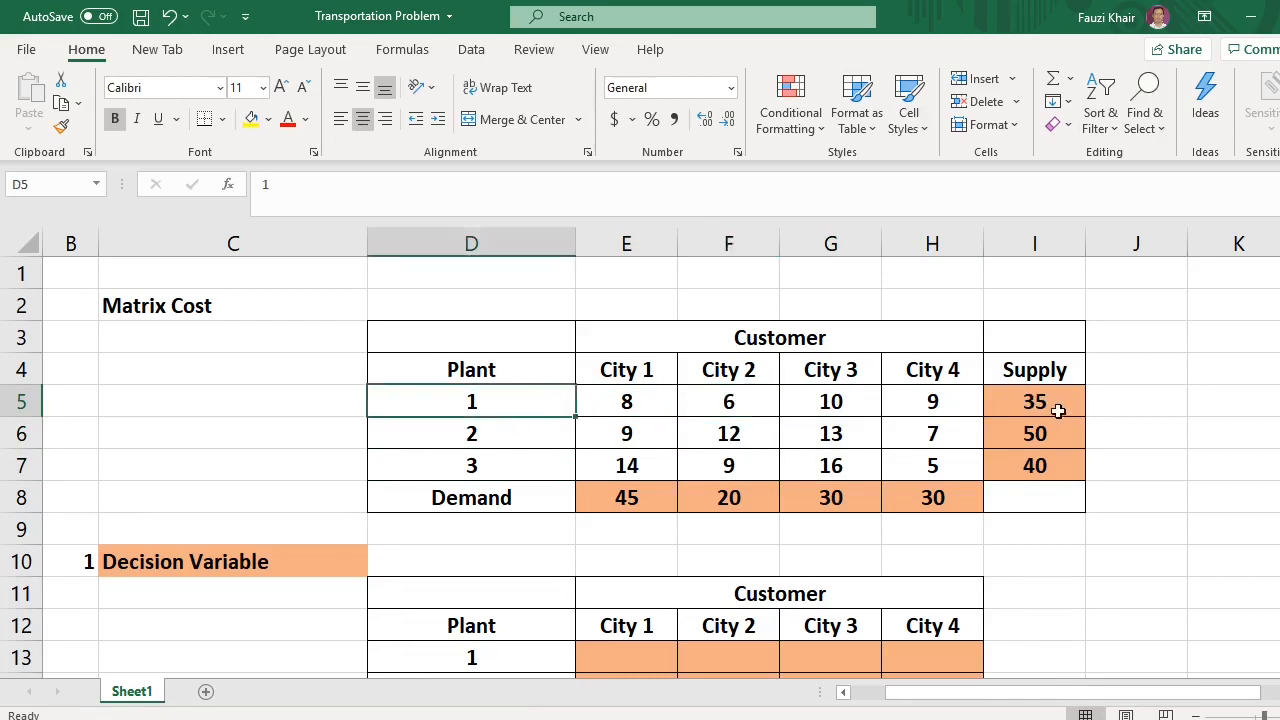
left_click(507, 434)
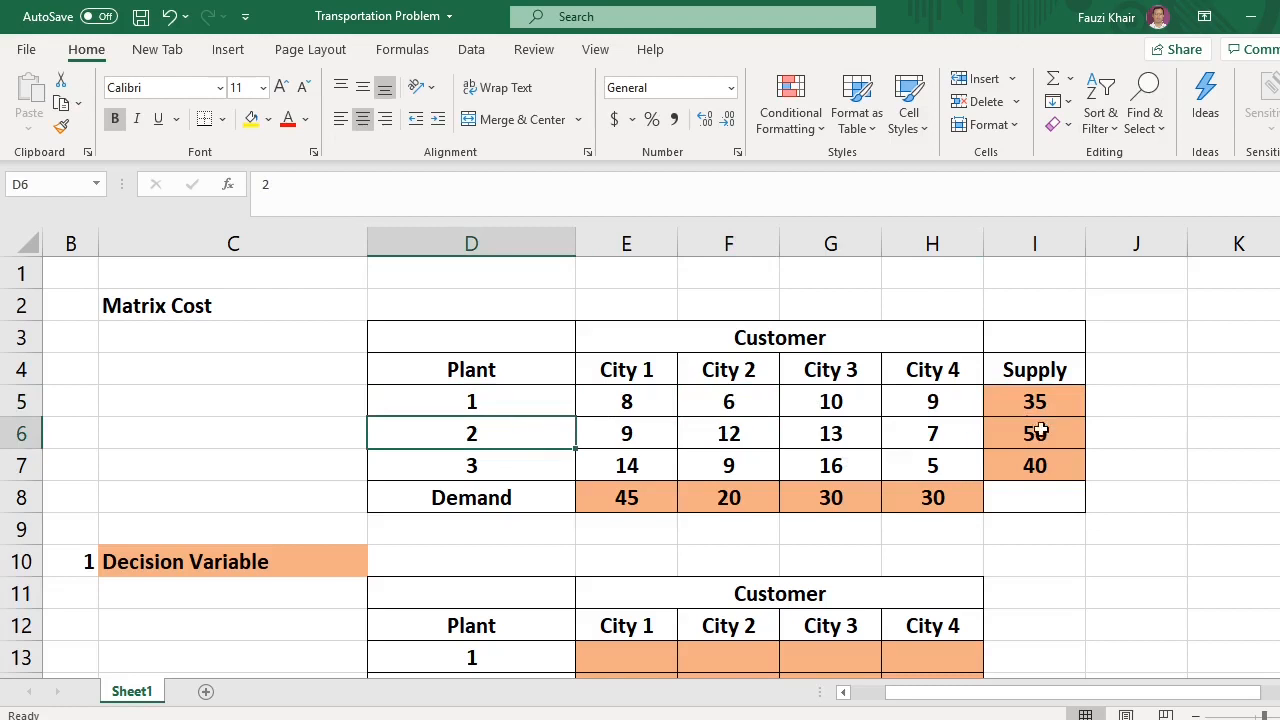
left_click(1042, 433)
left_click(500, 458)
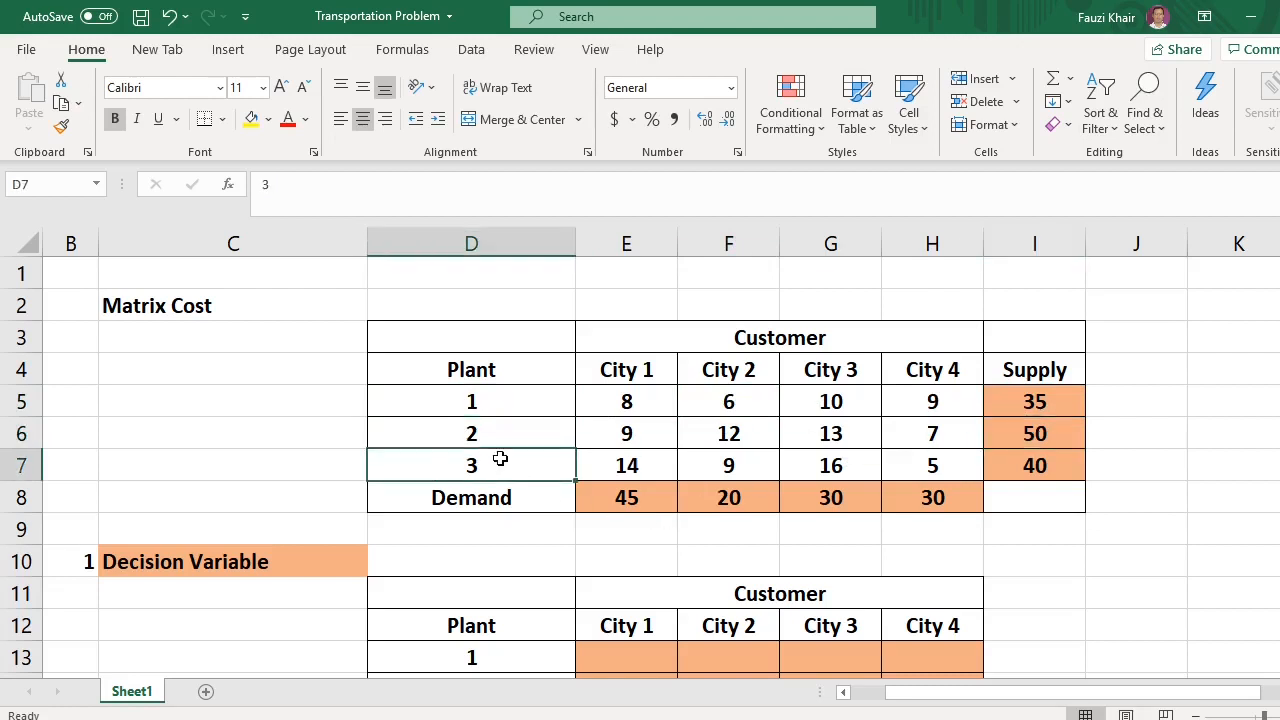
left_click(1046, 463)
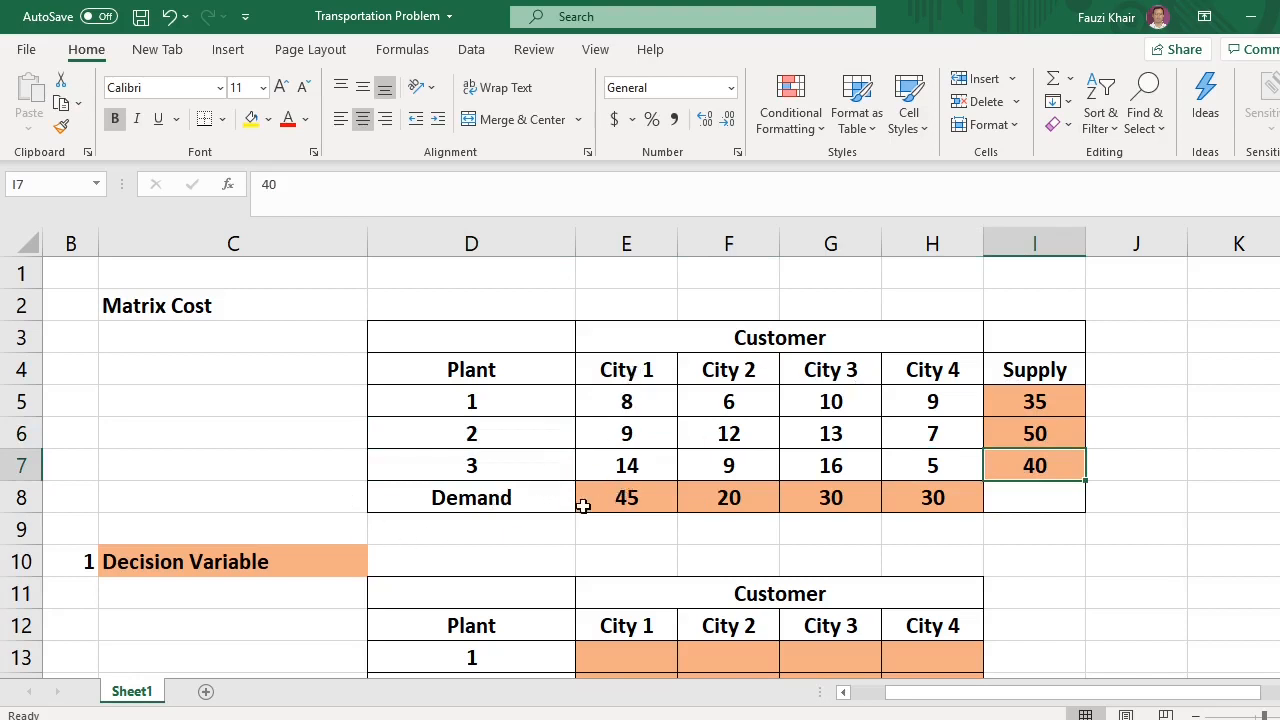
left_click(623, 500)
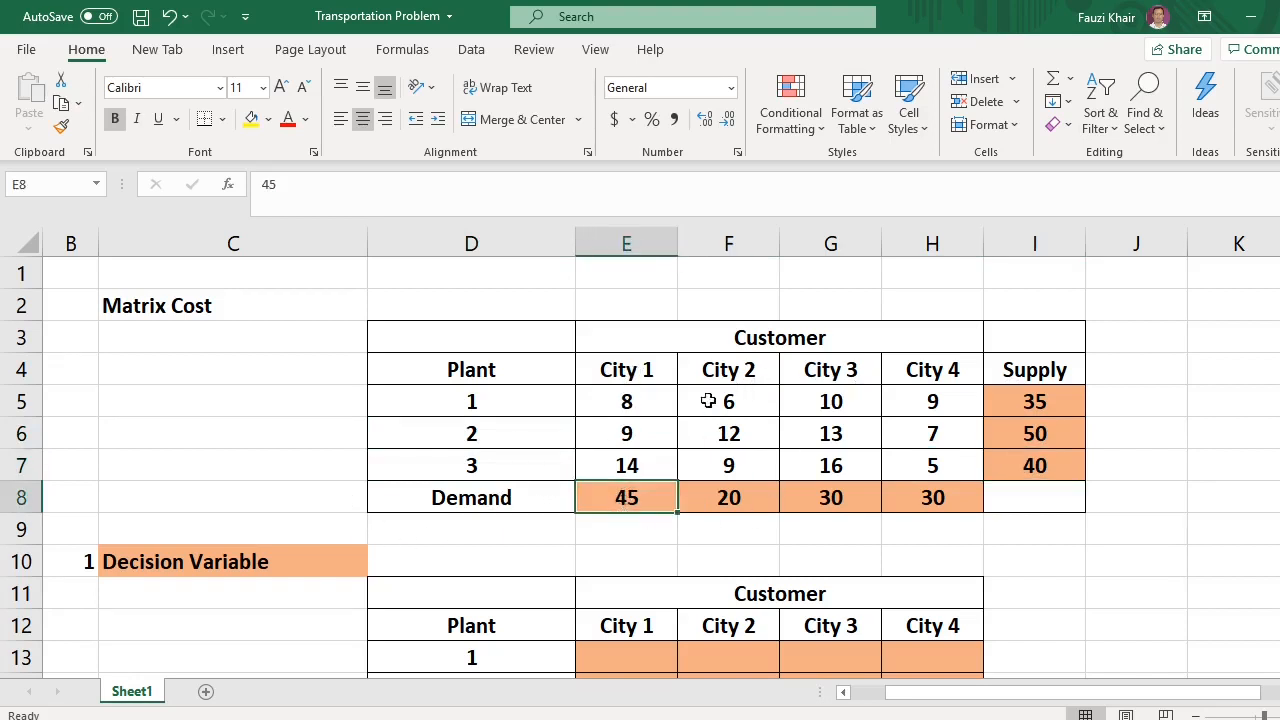
left_click(742, 497)
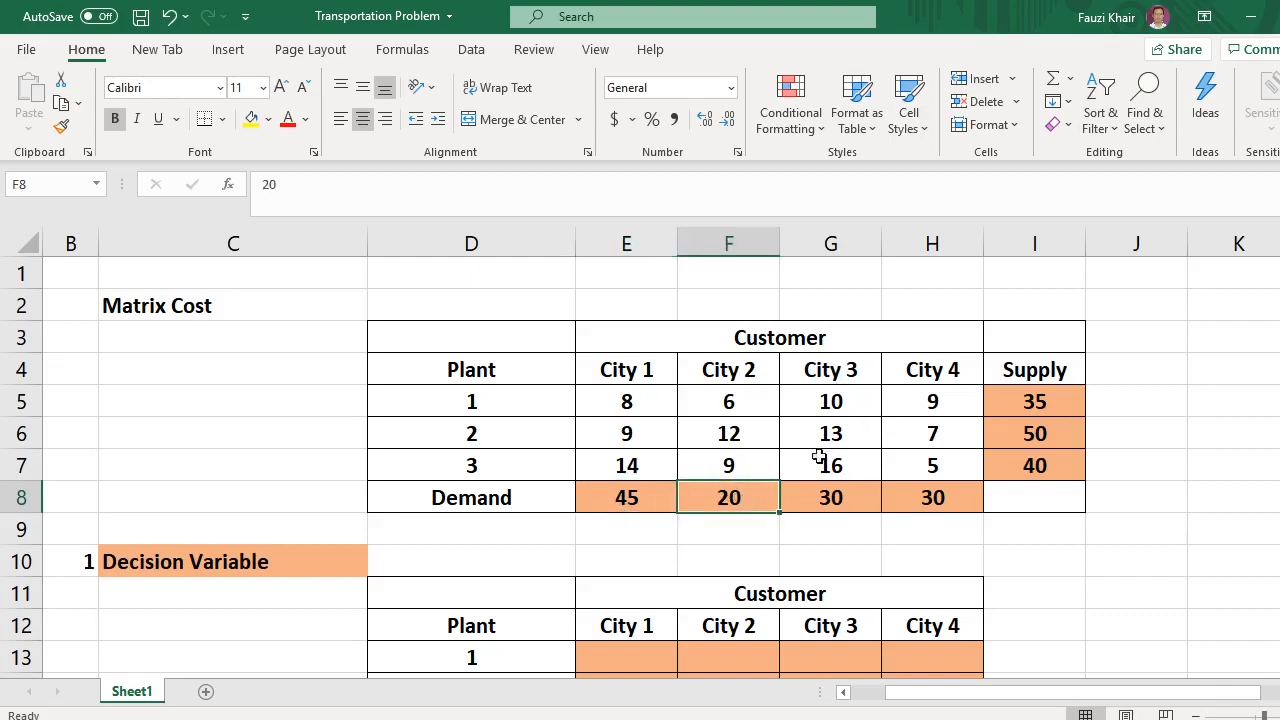
left_click(857, 505)
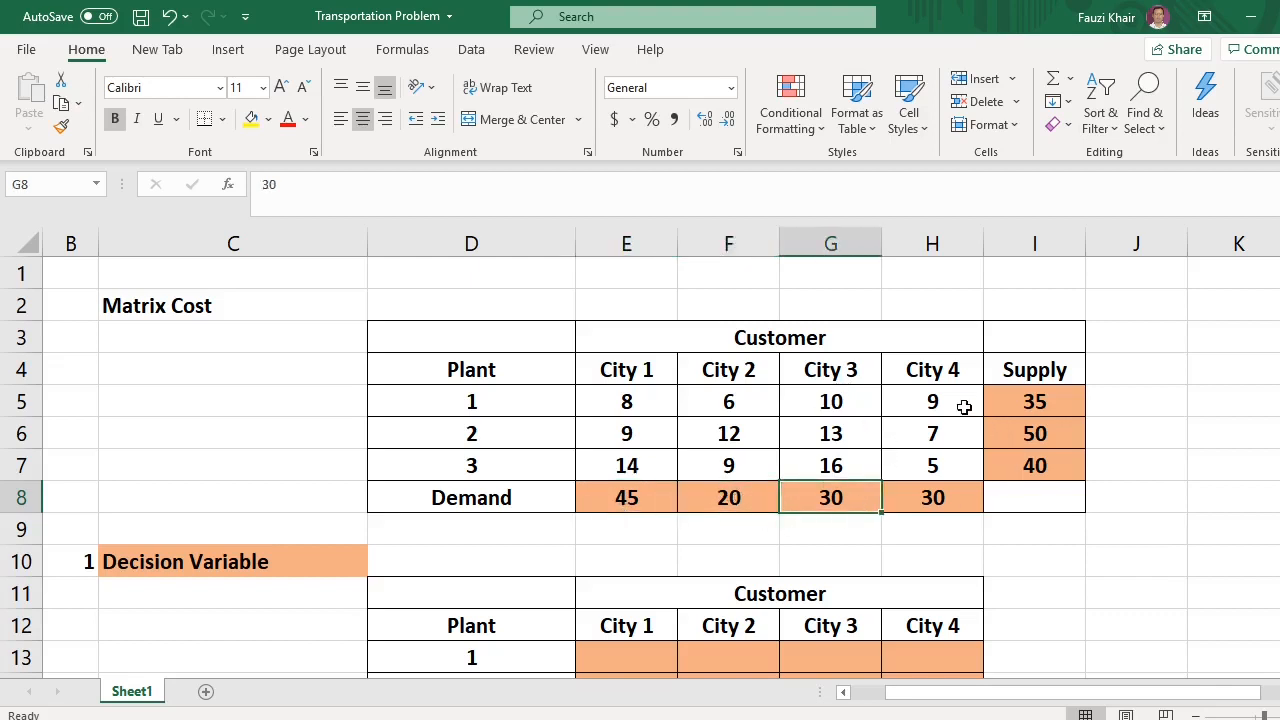
left_click(940, 500)
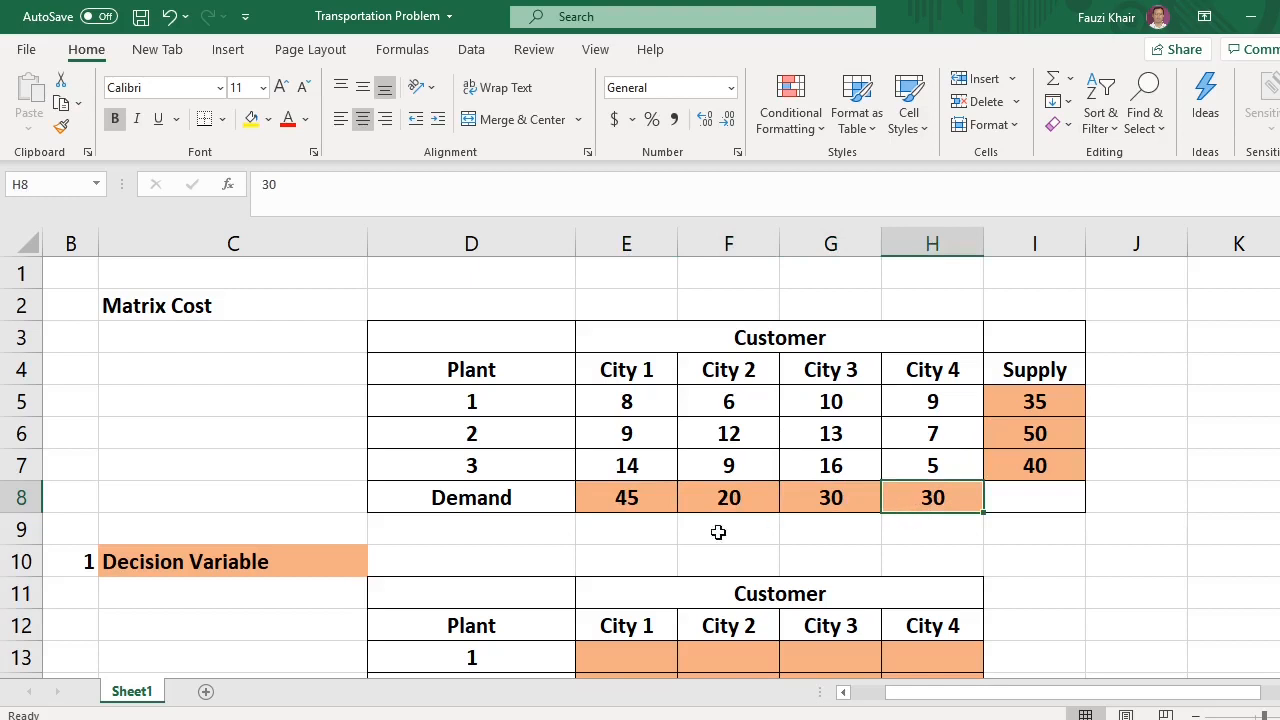
scroll(715, 534, "down", 2)
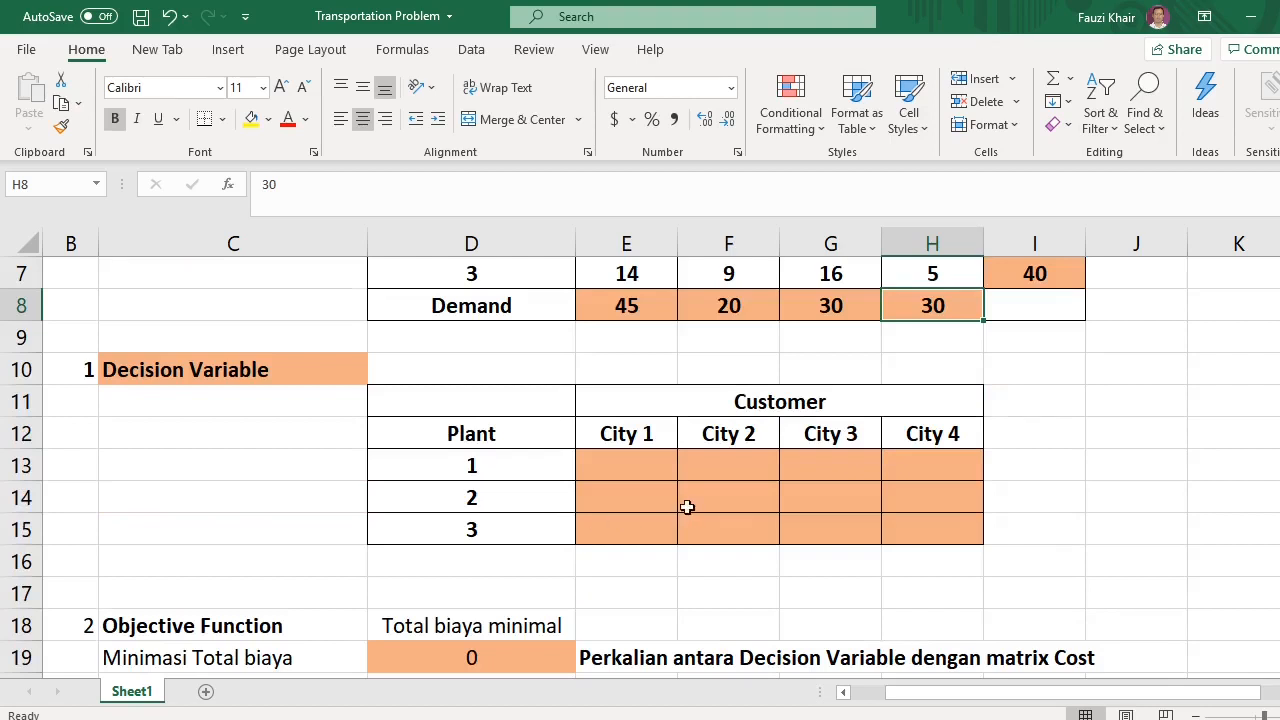
Examine the decision variable cells E13:H15 for plant-to-city shipments
left_click_drag(617, 466, 926, 530)
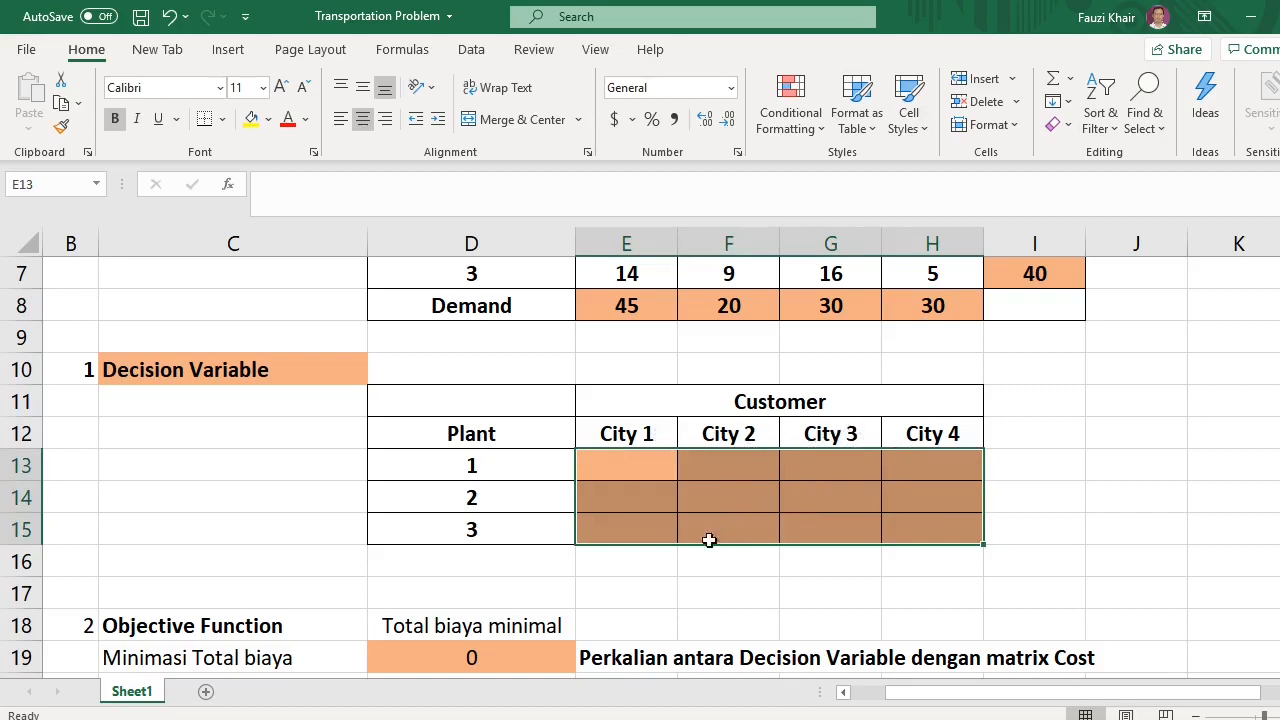
left_click(680, 562)
left_click(616, 467)
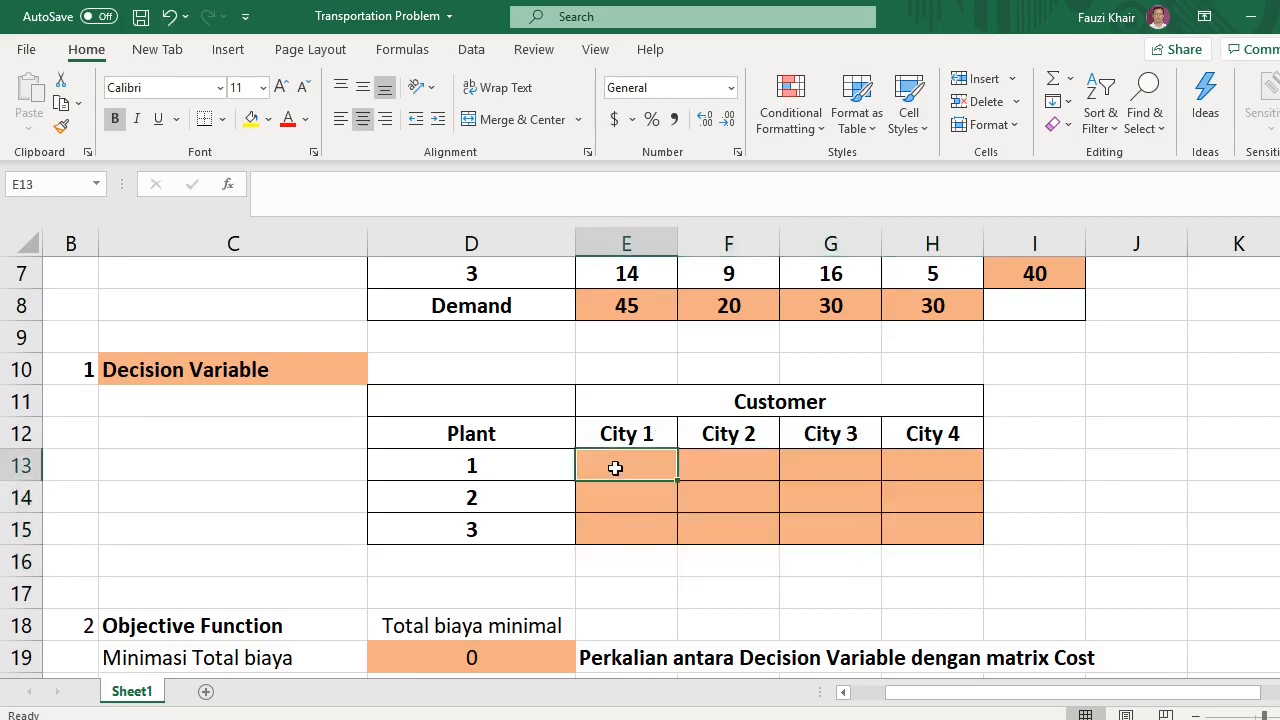
left_click(739, 465)
left_click(923, 455)
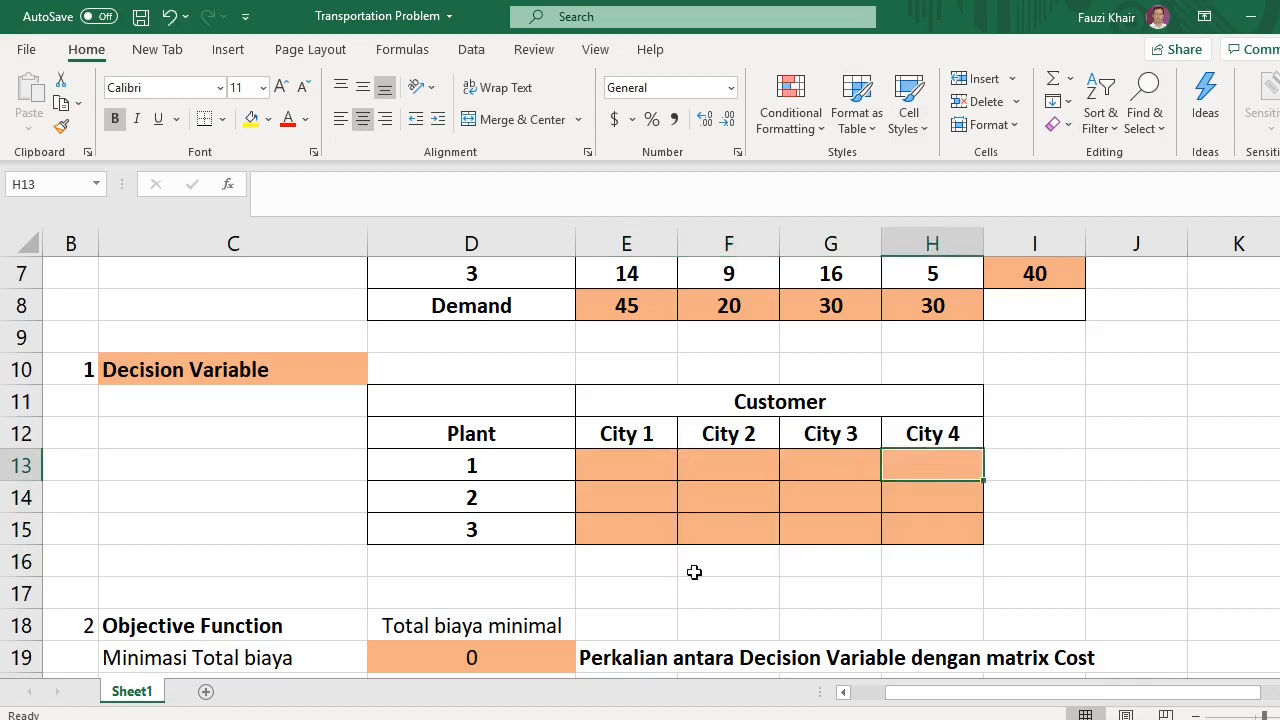
left_click(930, 531)
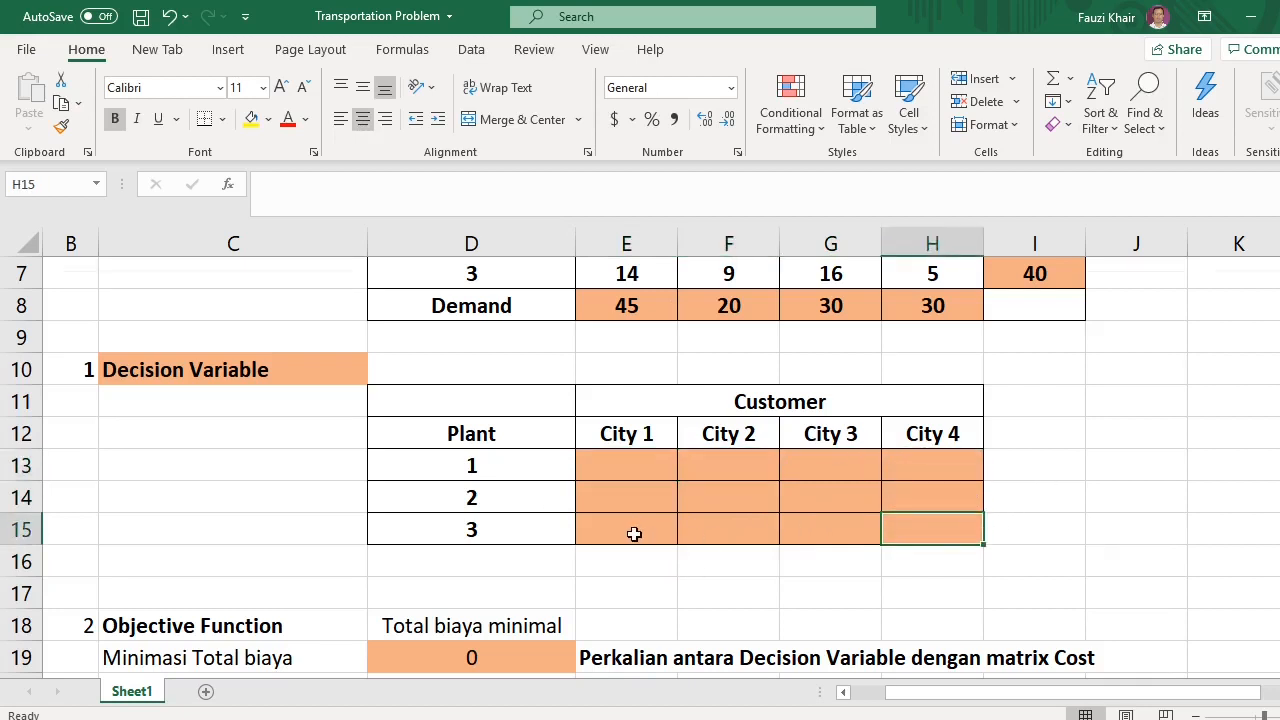
scroll(629, 520, "down", 2)
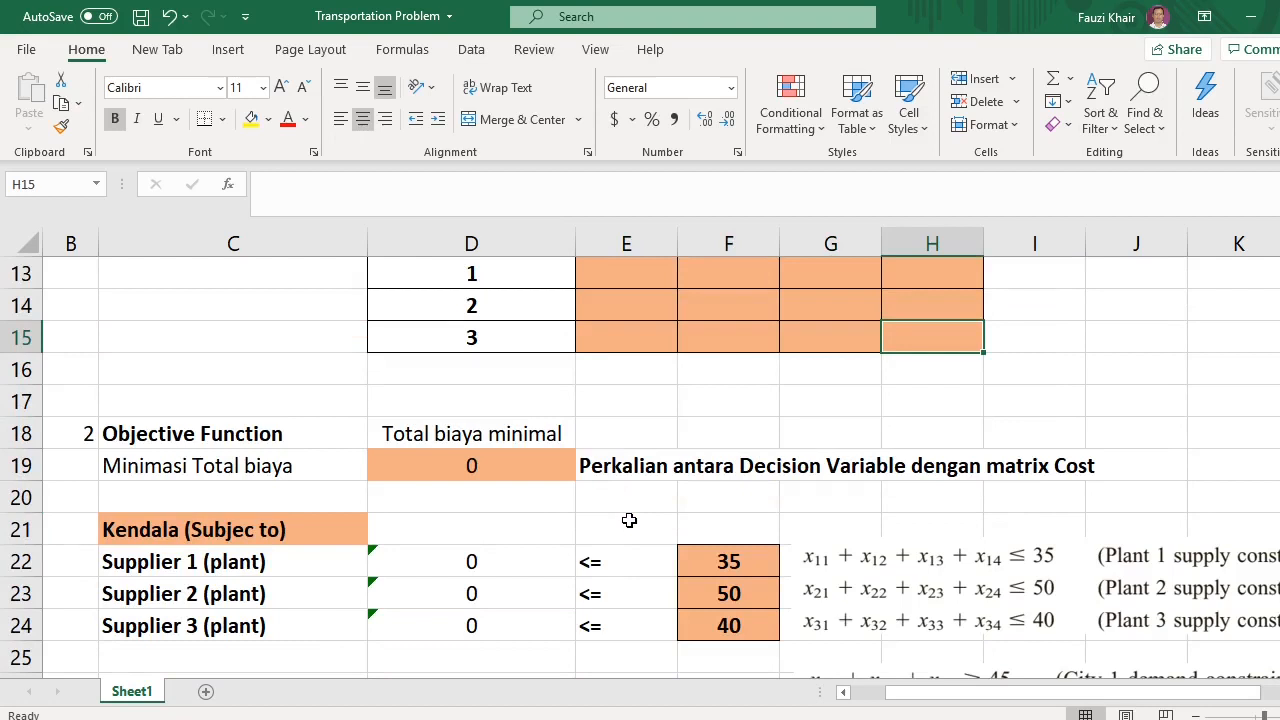
scroll(610, 491, "up", 2)
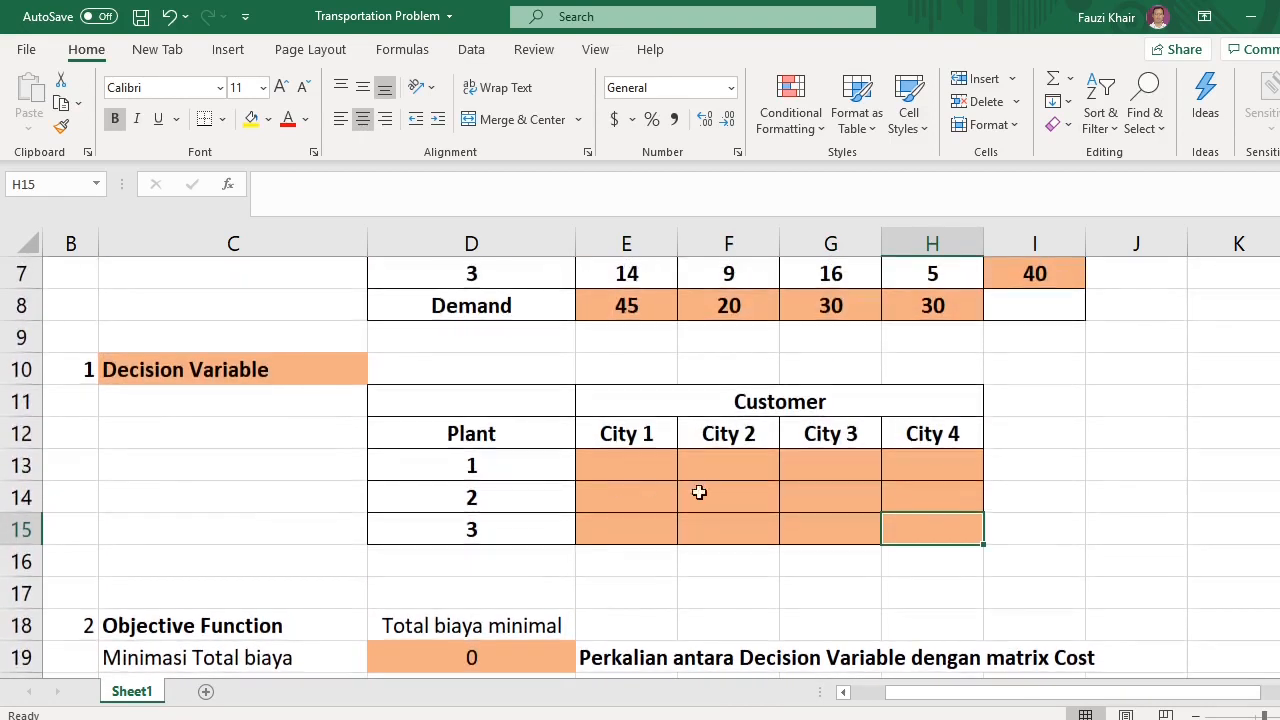
left_click_drag(592, 463, 920, 531)
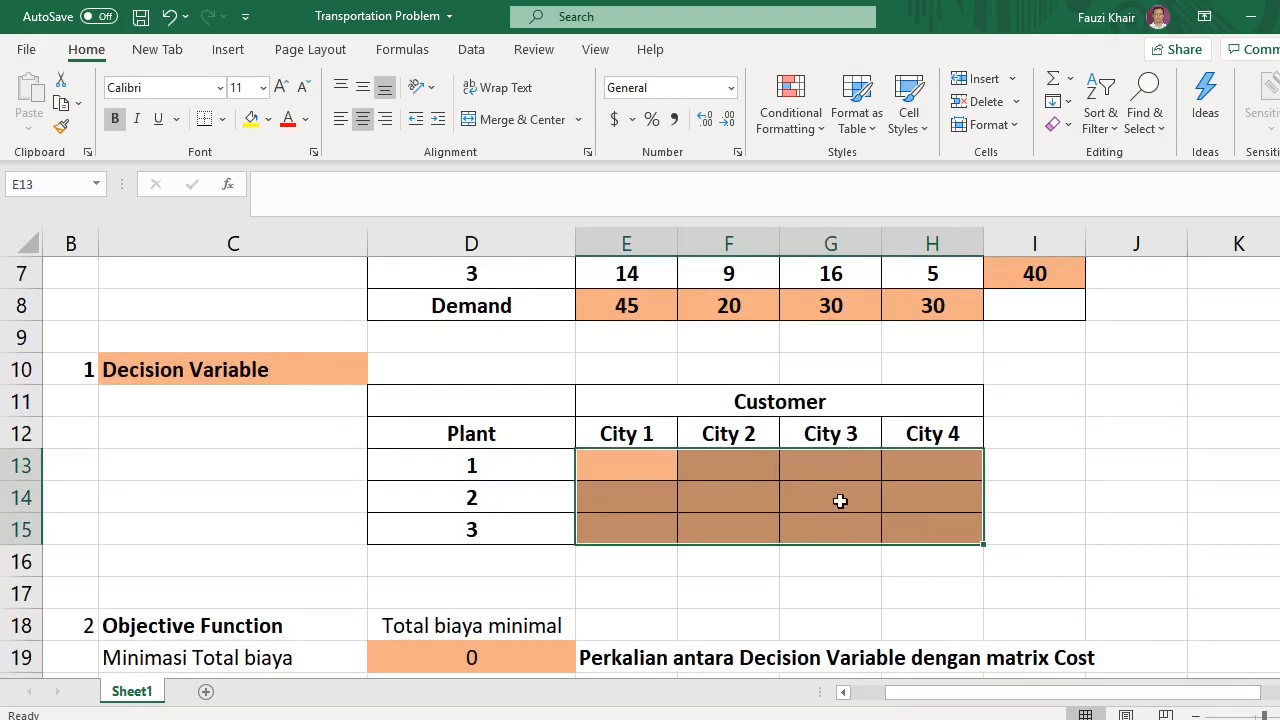
scroll(707, 475, "up", 1)
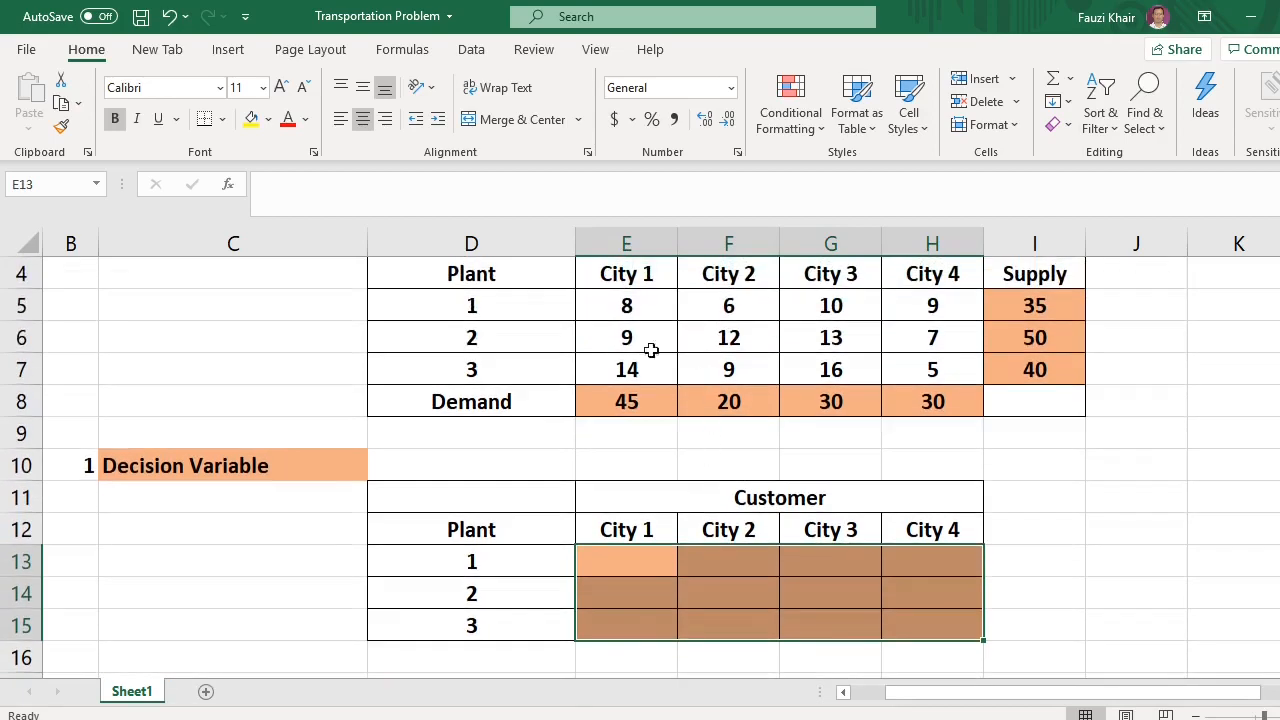
Inspect the objective function formula in the total cost cell D19
scroll(591, 439, "down", 4)
double_click(472, 370)
scroll(863, 423, "up", 2)
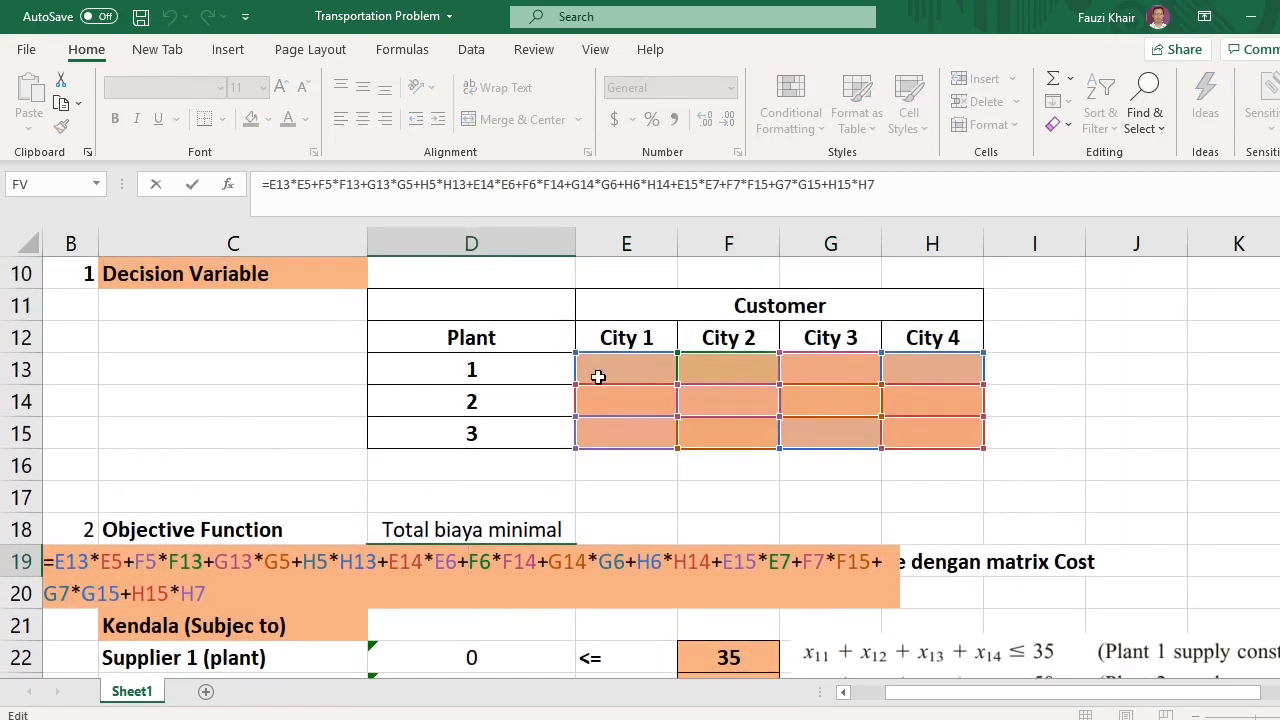
scroll(834, 420, "up", 2)
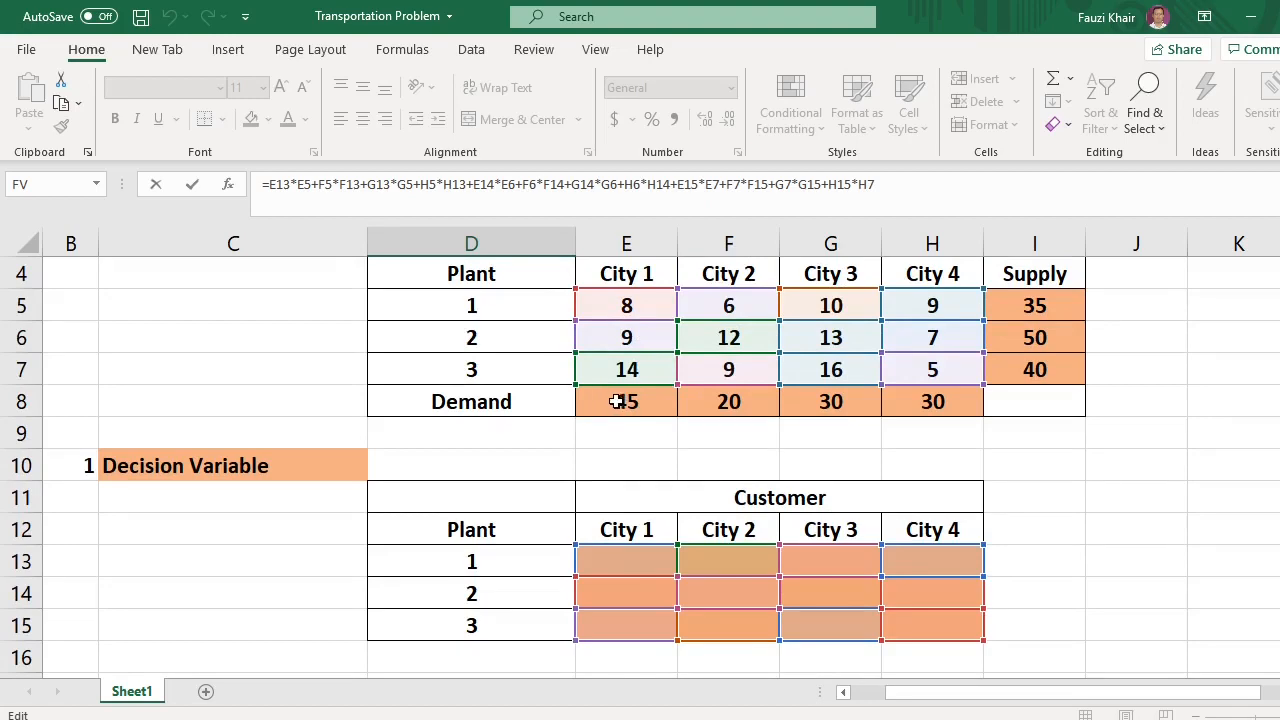
scroll(666, 438, "down", 2)
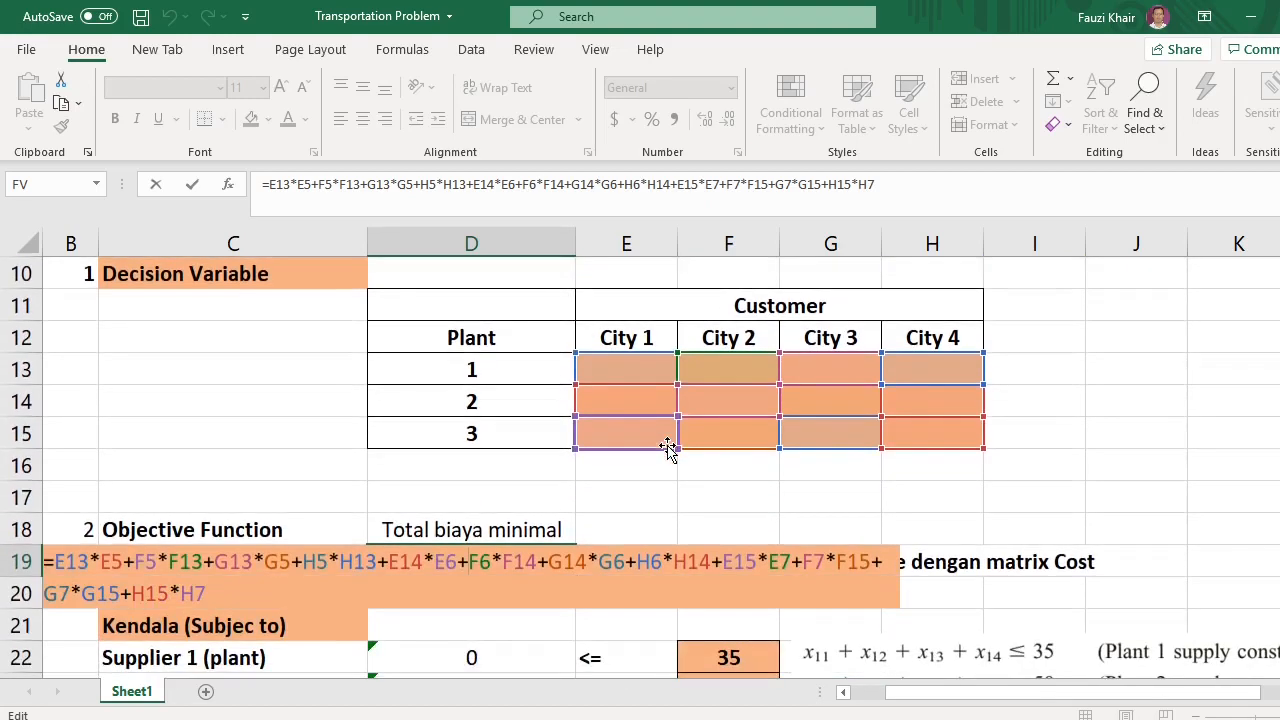
key("Return")
Enter a SUM formula over E13:H13 in the Supplier 1 (plant) constraint cell
scroll(627, 498, "down", 1)
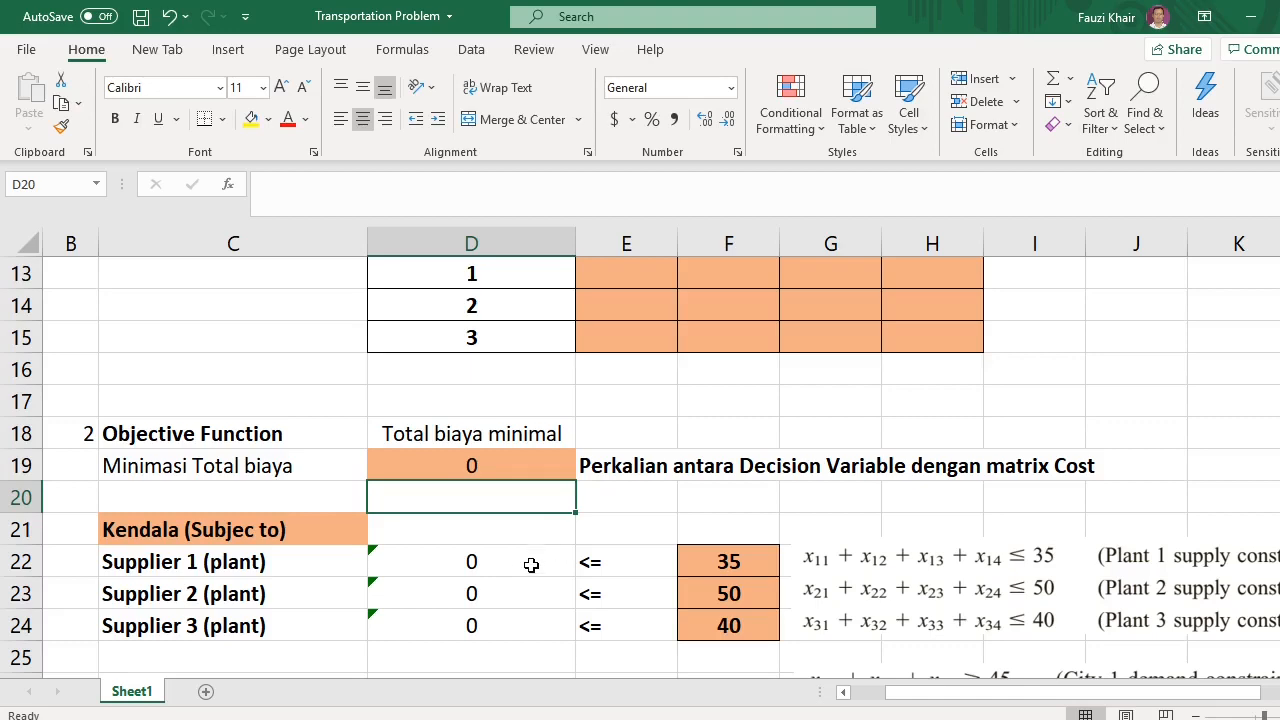
left_click(491, 567)
type("=s")
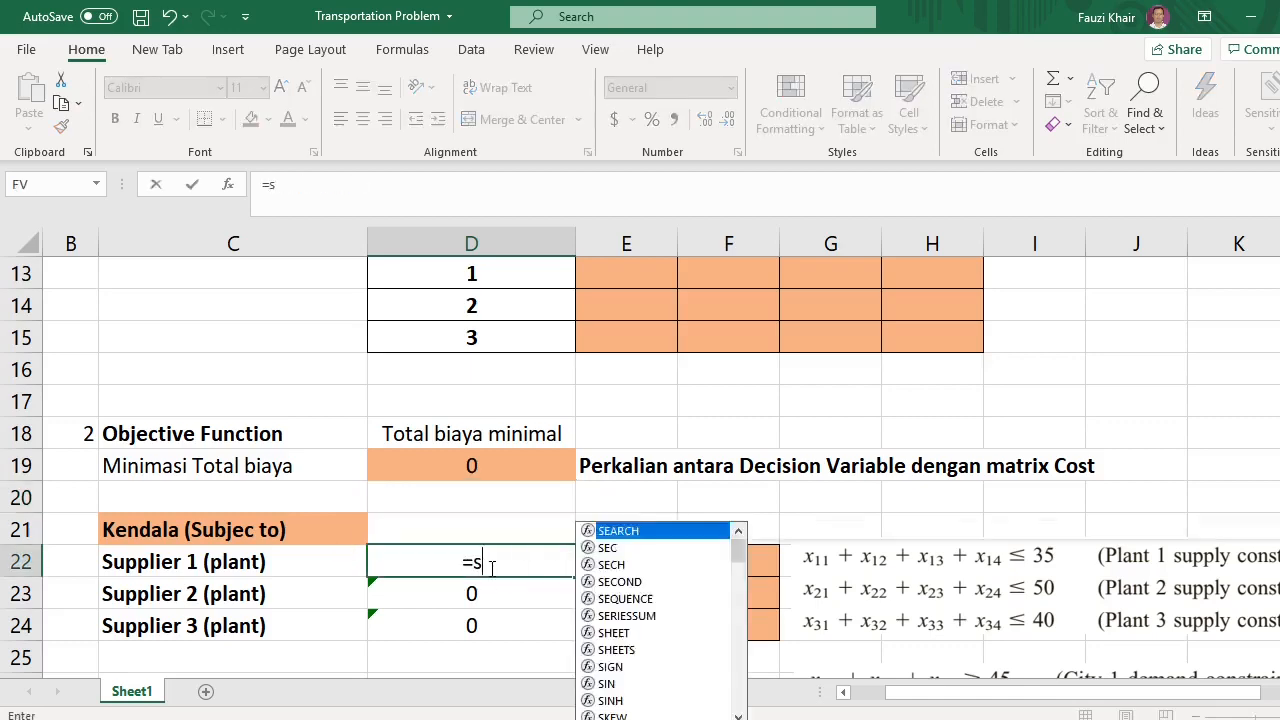
type("um(")
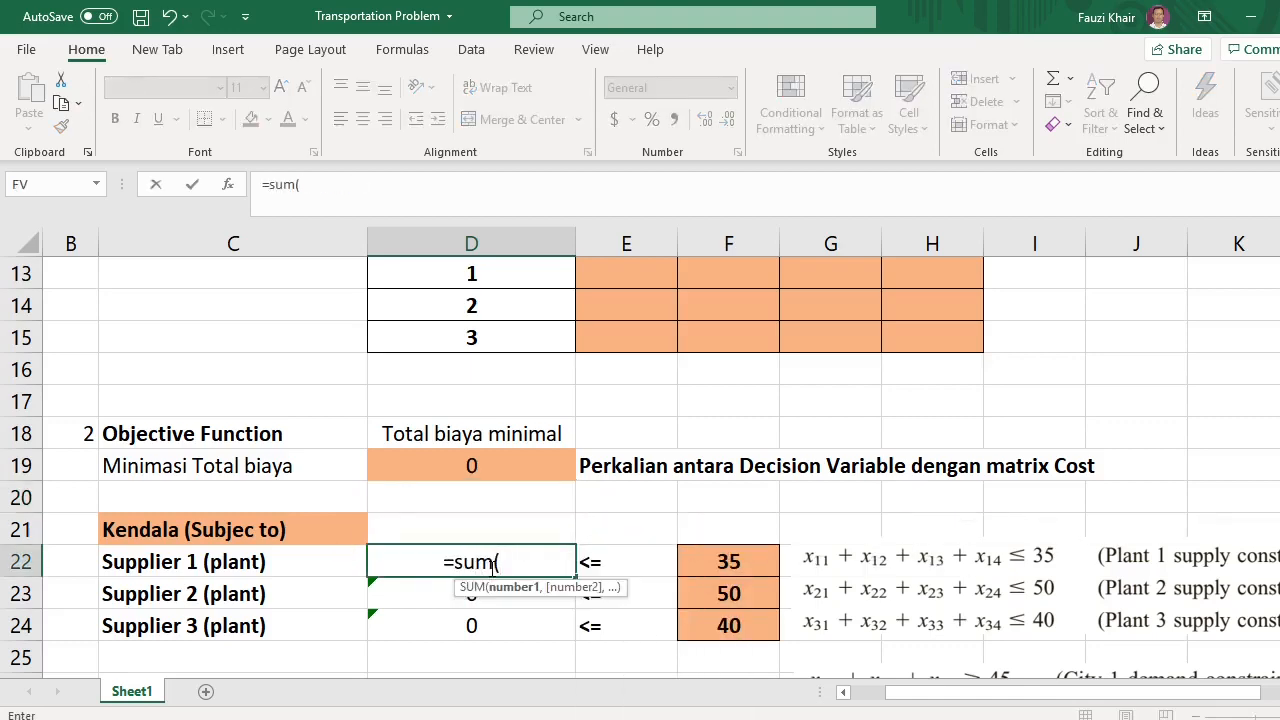
scroll(491, 567, "up", 2)
left_click_drag(620, 476, 942, 470)
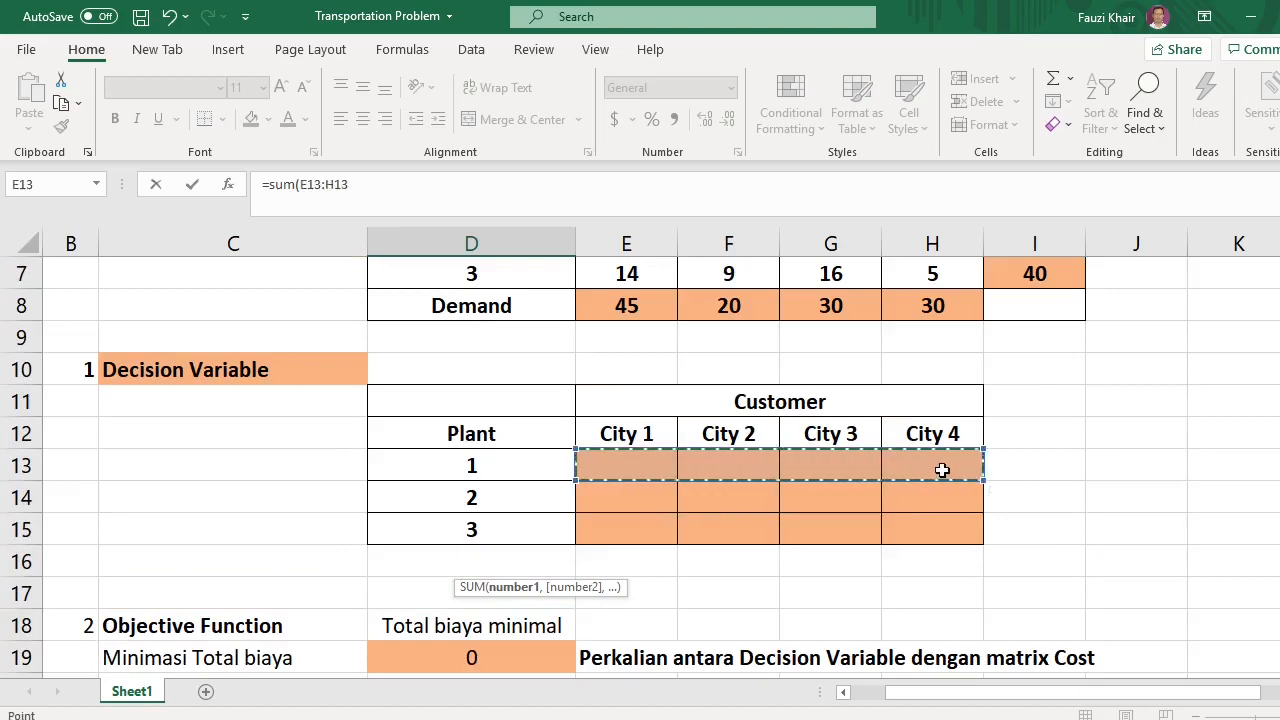
key("Return")
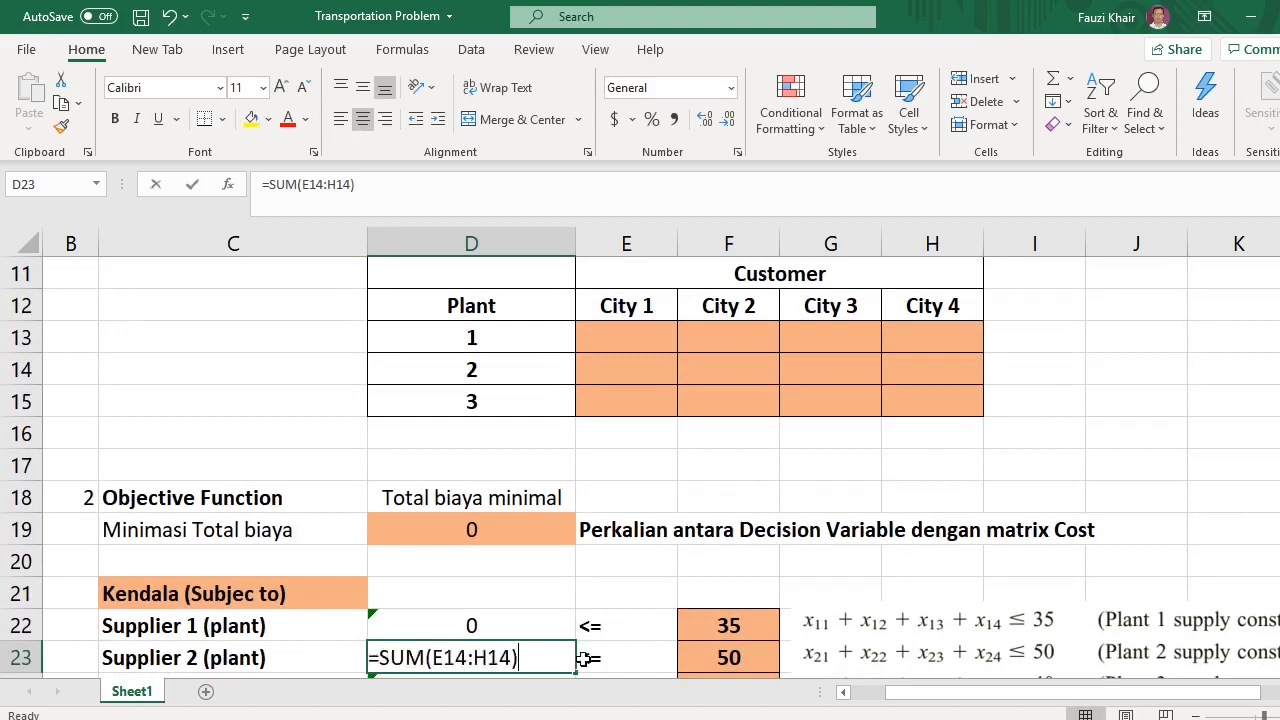
Enter =sum(E14:H14) in the Supplier 2 (plant) constraint cell
type("=sum")
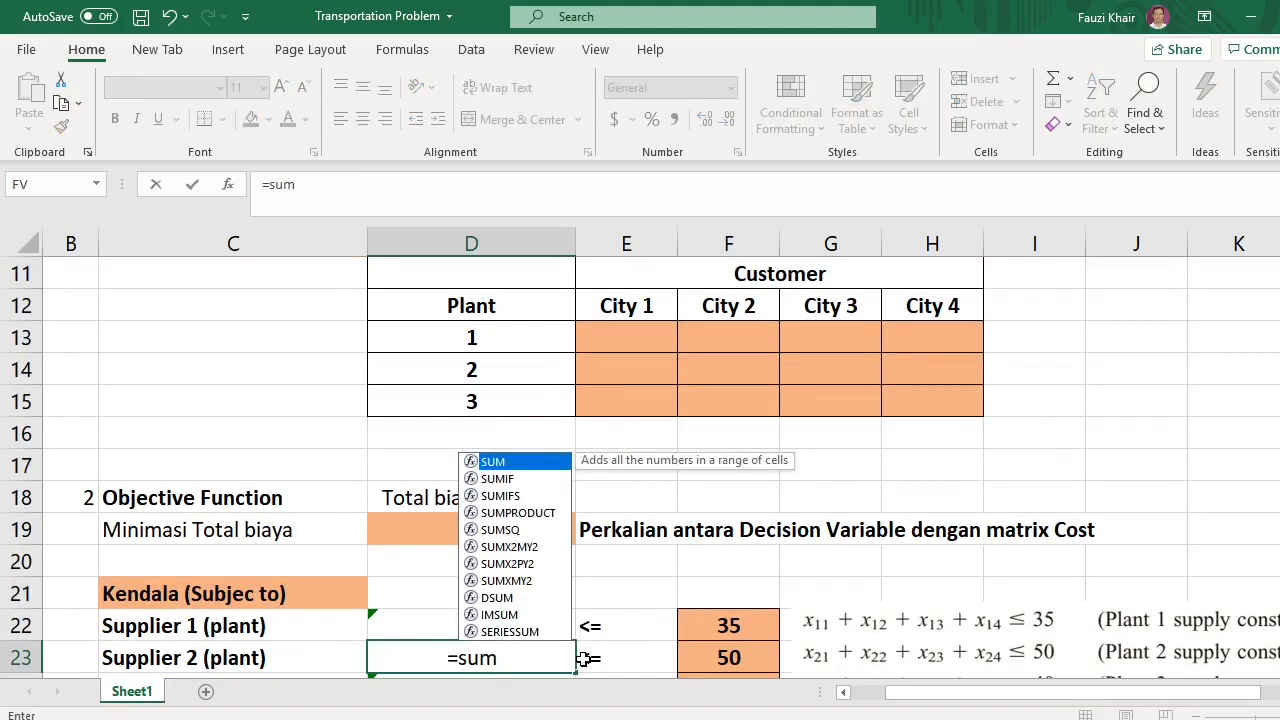
type("(")
left_click(619, 369)
left_click_drag(619, 369, 936, 377)
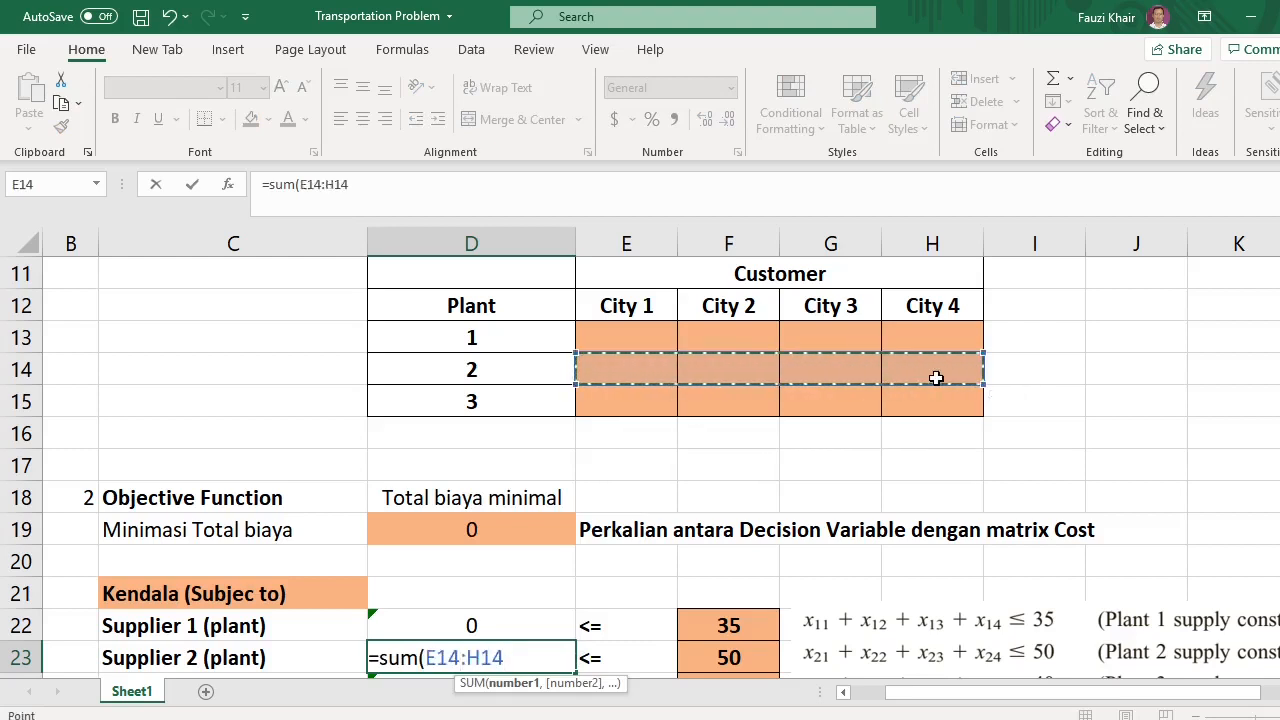
type(")")
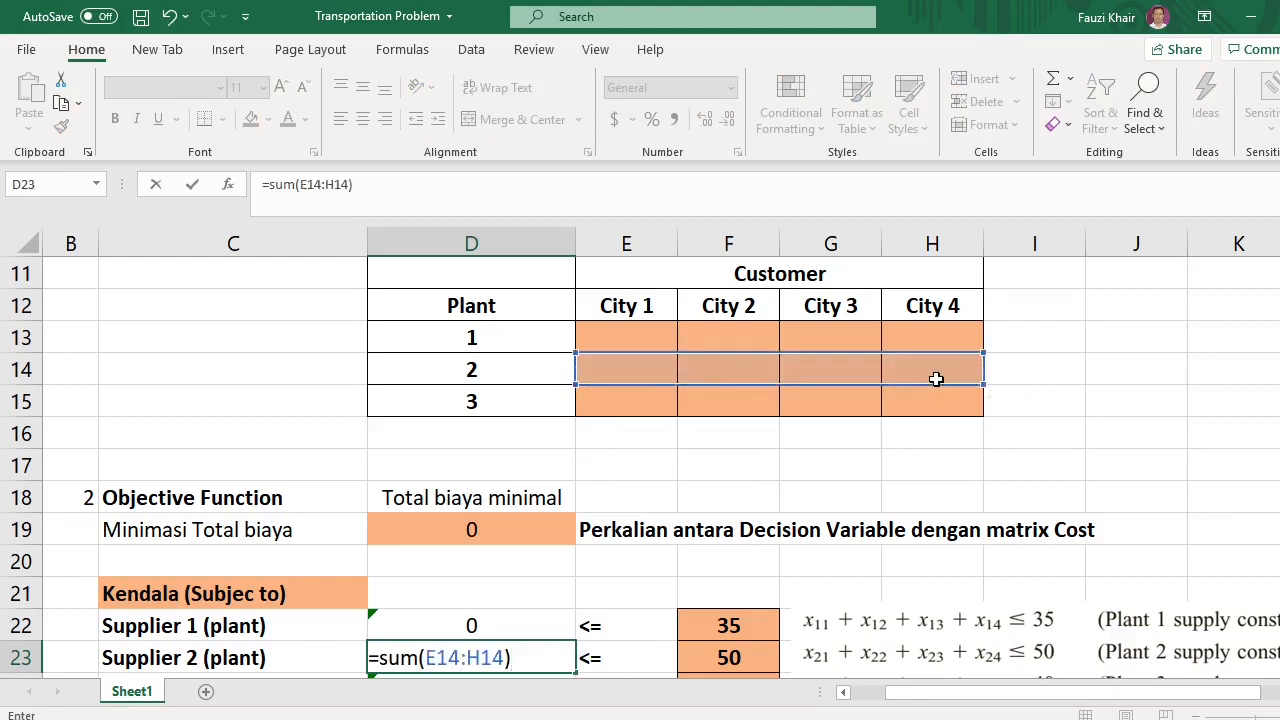
key("Return")
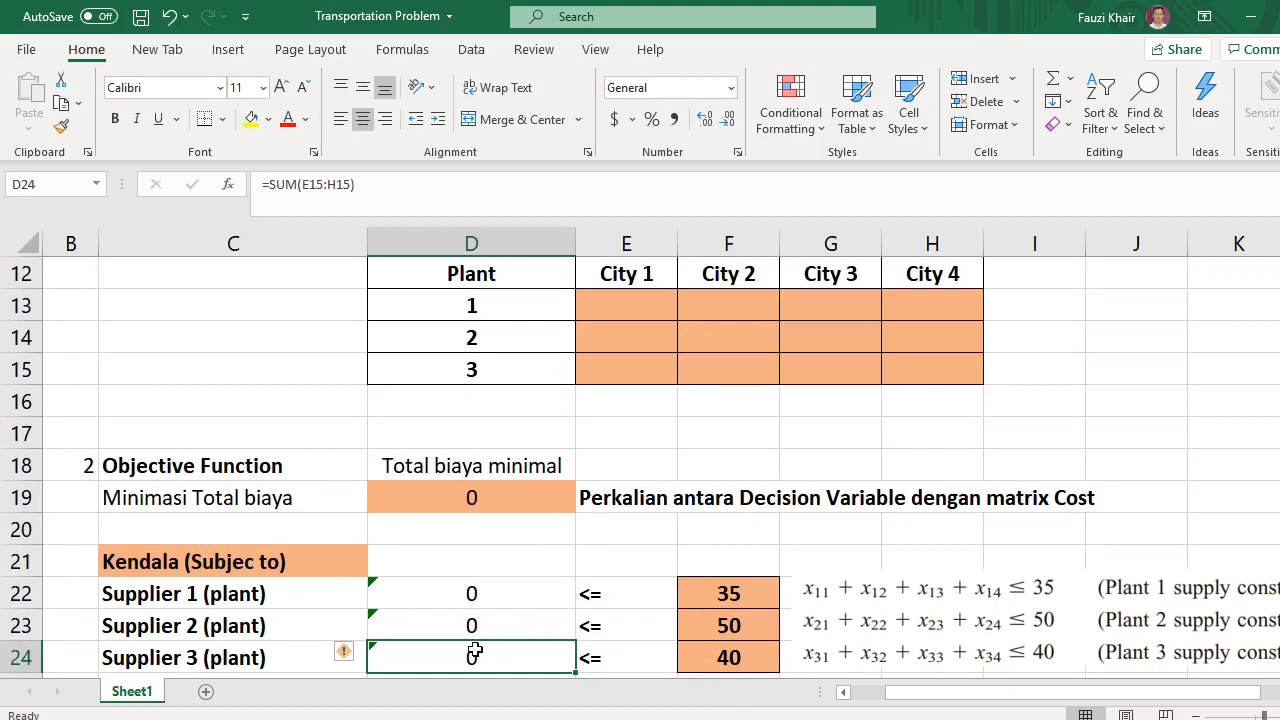
Enter =SUM(E15:H15) in the Supplier 3 (plant) constraint cell
type("=sum")
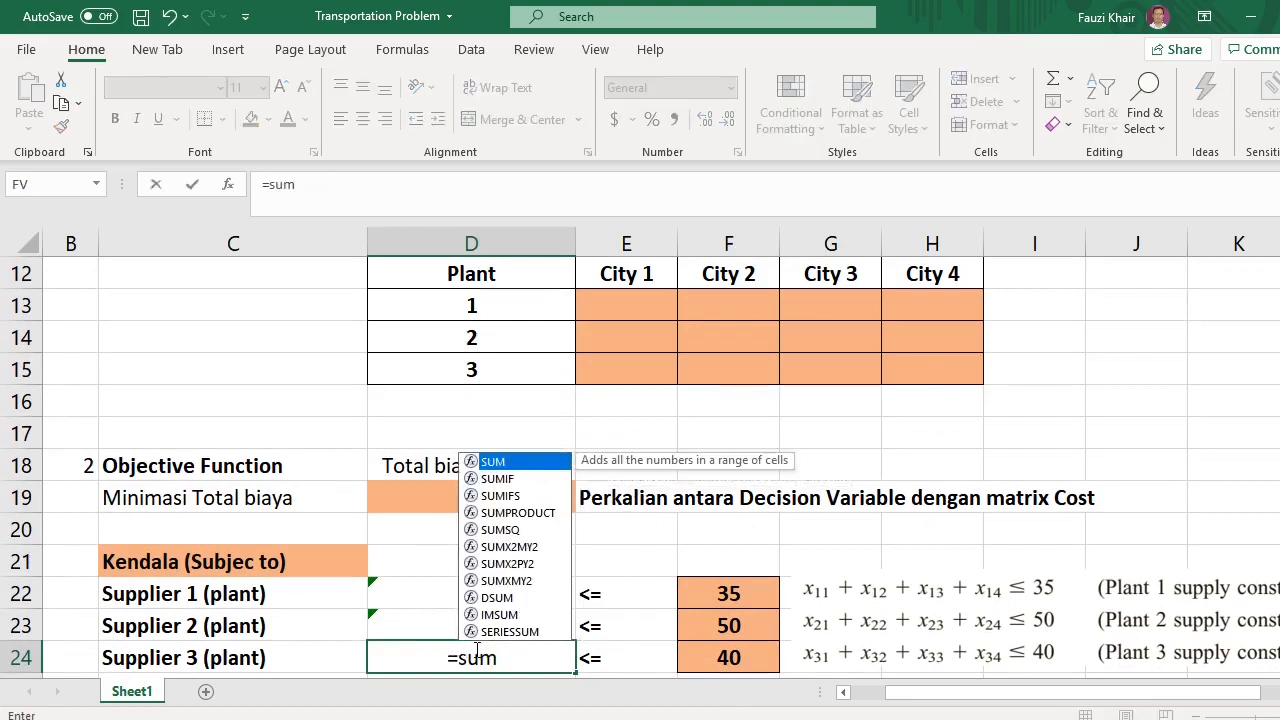
type("(")
left_click_drag(601, 369, 946, 366)
type(")")
key("Return")
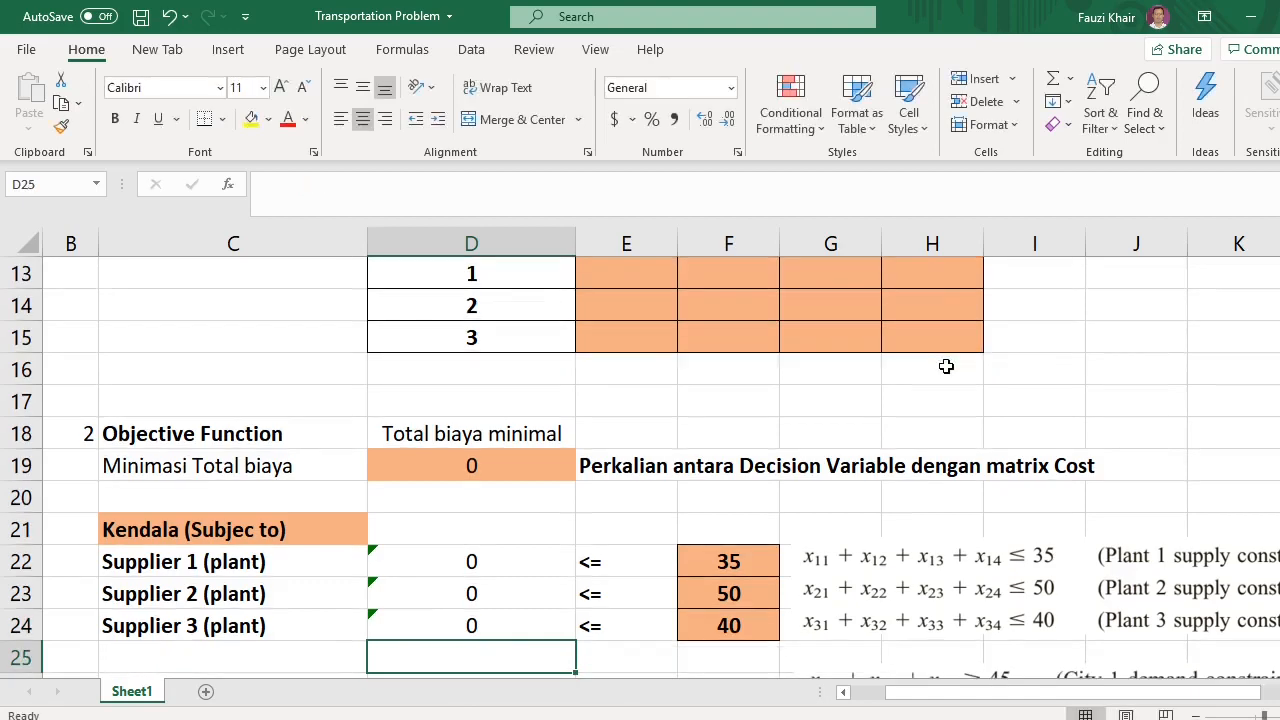
Enter a SUM formula over the City 1 column E13:E15 in the Customer city 1 constraint cell
scroll(571, 500, "down", 2)
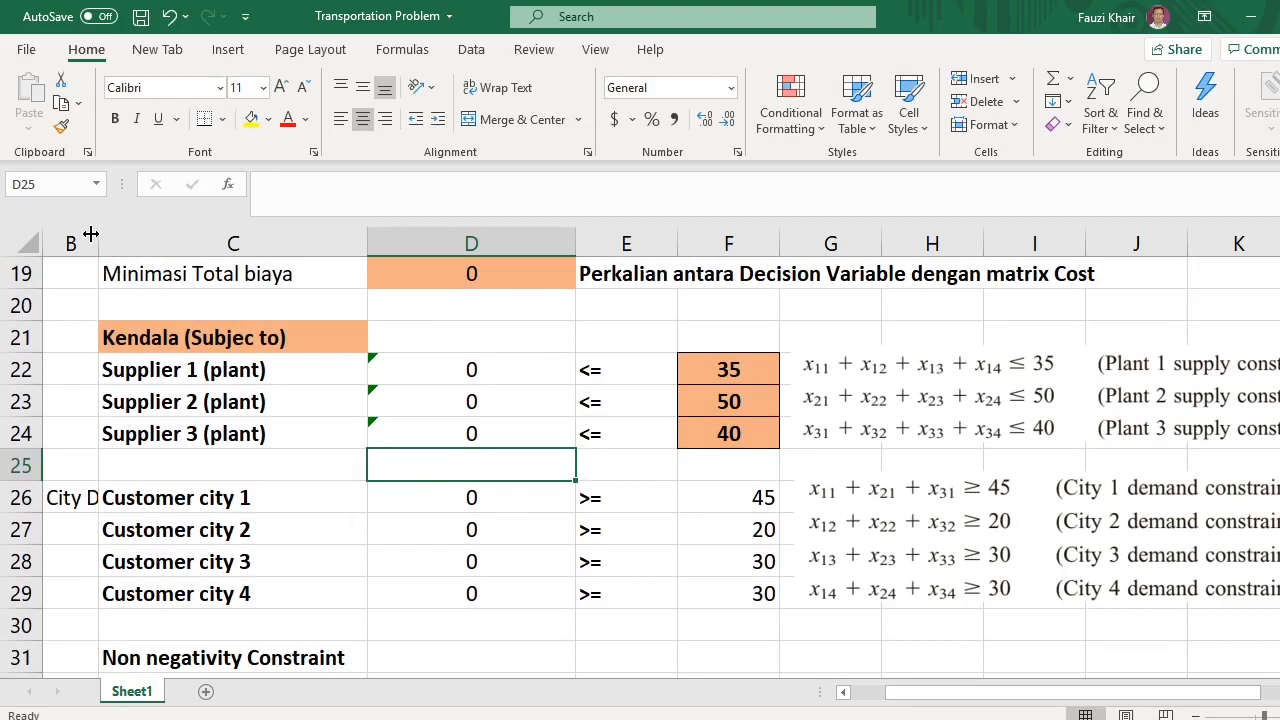
left_click(473, 501)
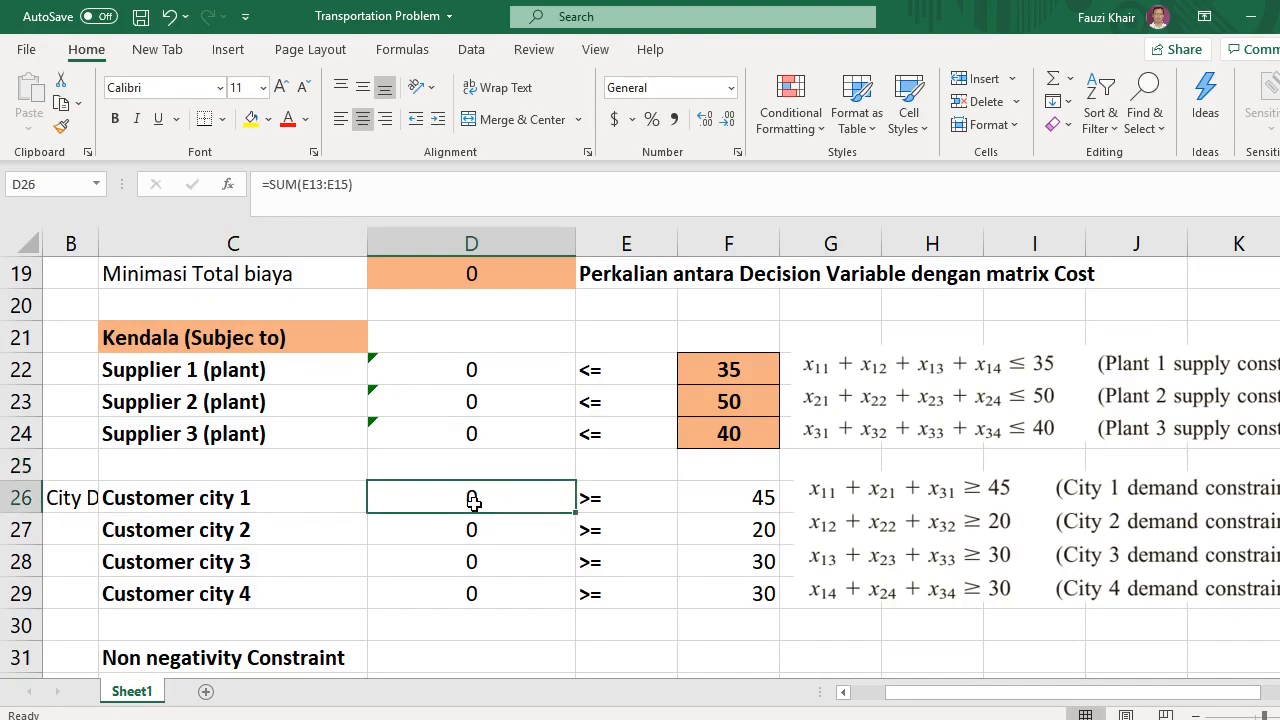
type("=sum")
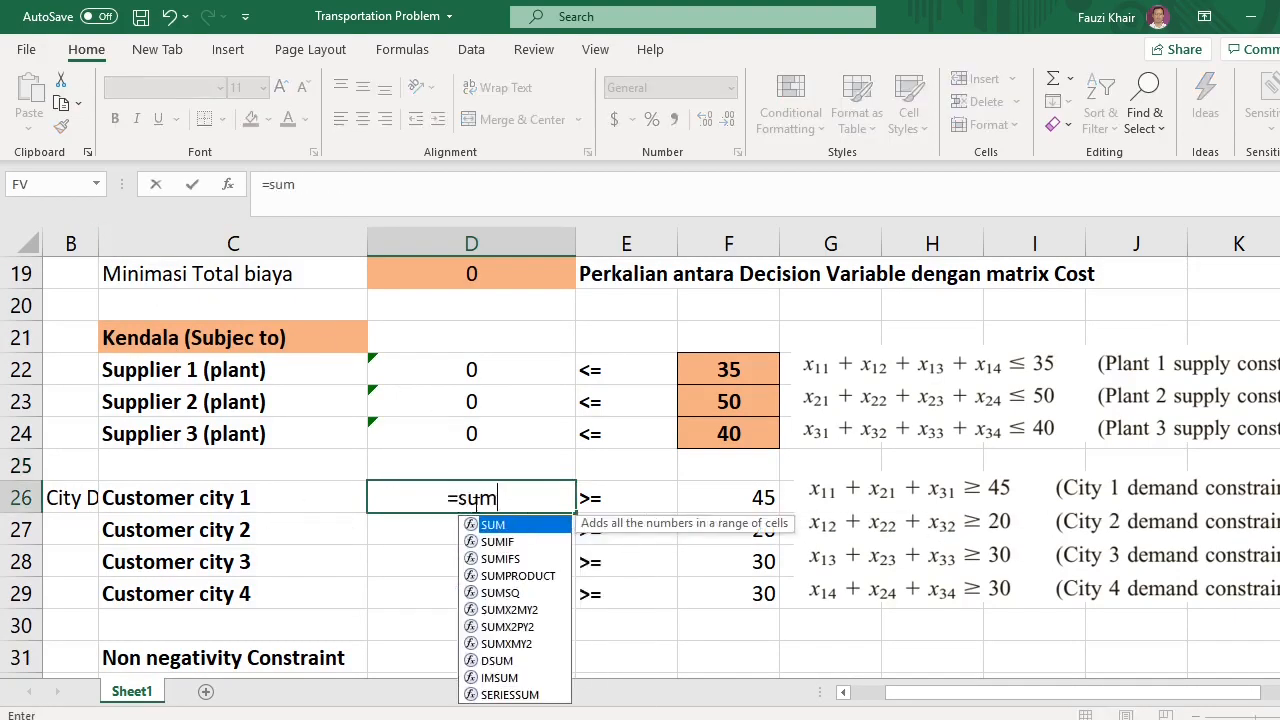
type("(")
scroll(798, 544, "up", 1)
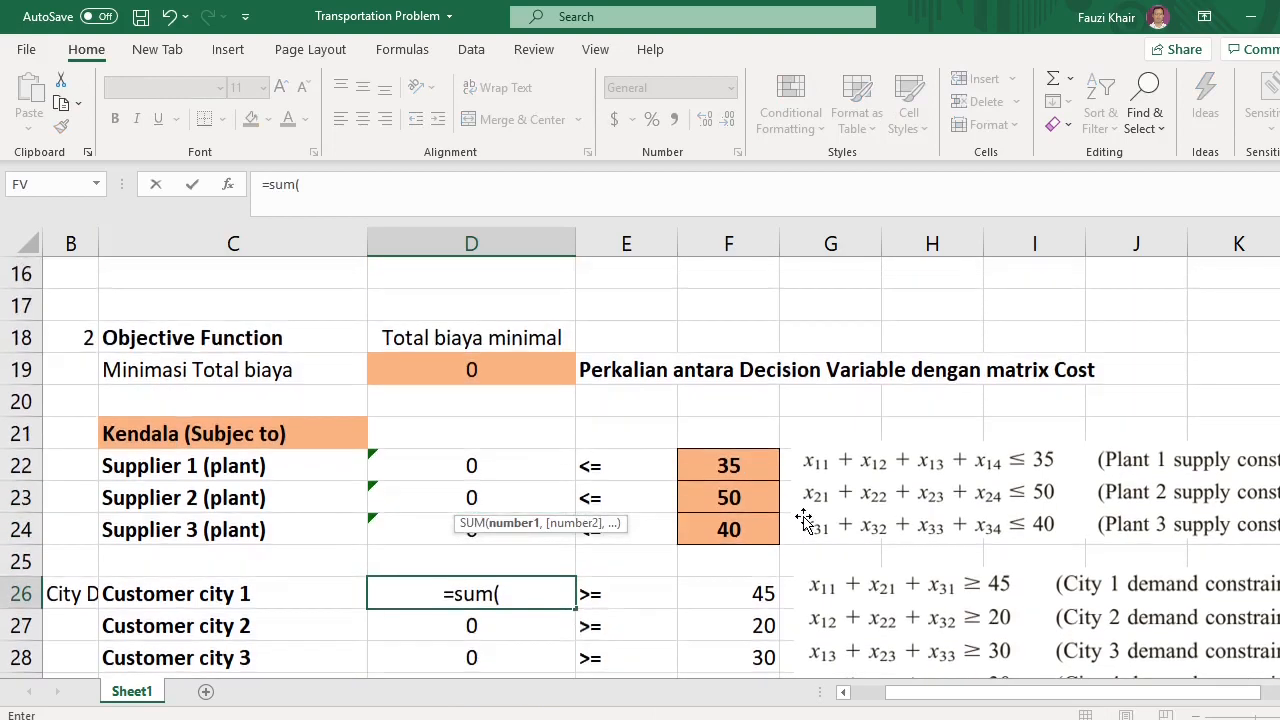
scroll(800, 470, "up", 2)
left_click_drag(612, 365, 621, 436)
key("Return")
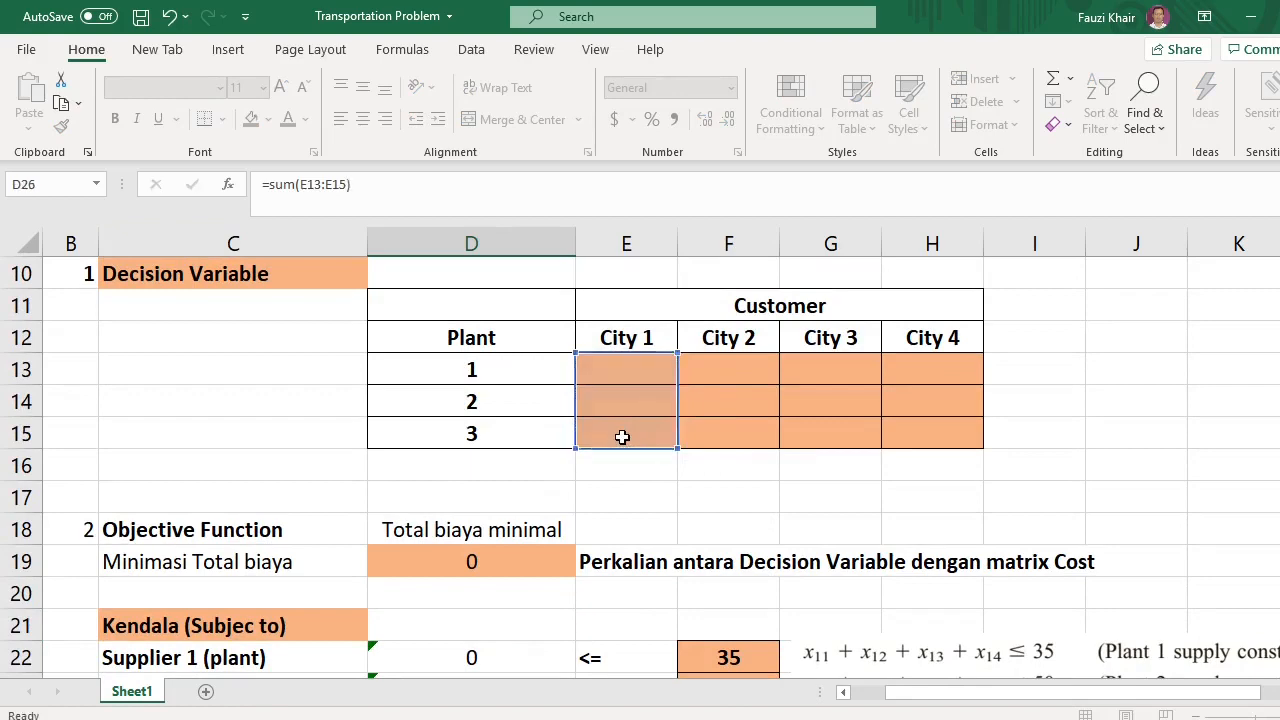
Enter a SUM formula over the City 2 column F13:F15 in the Customer city 2 constraint cell
scroll(620, 440, "down", 2)
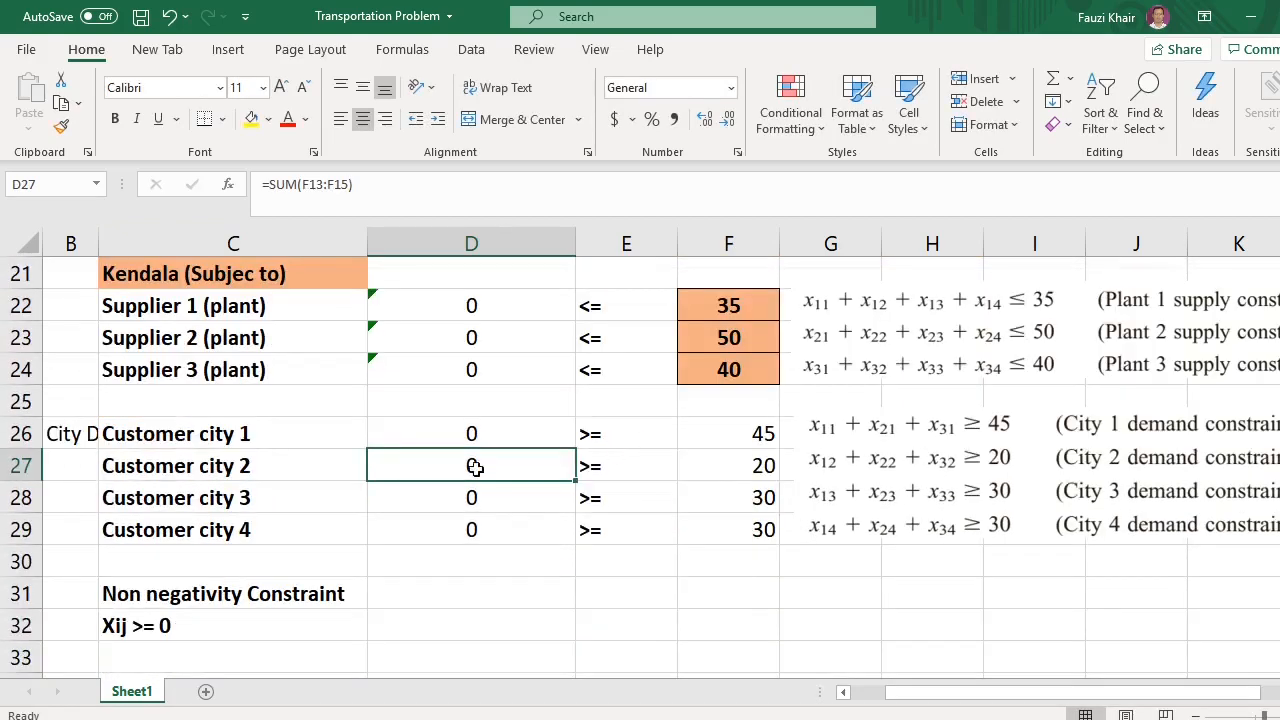
type("=sum")
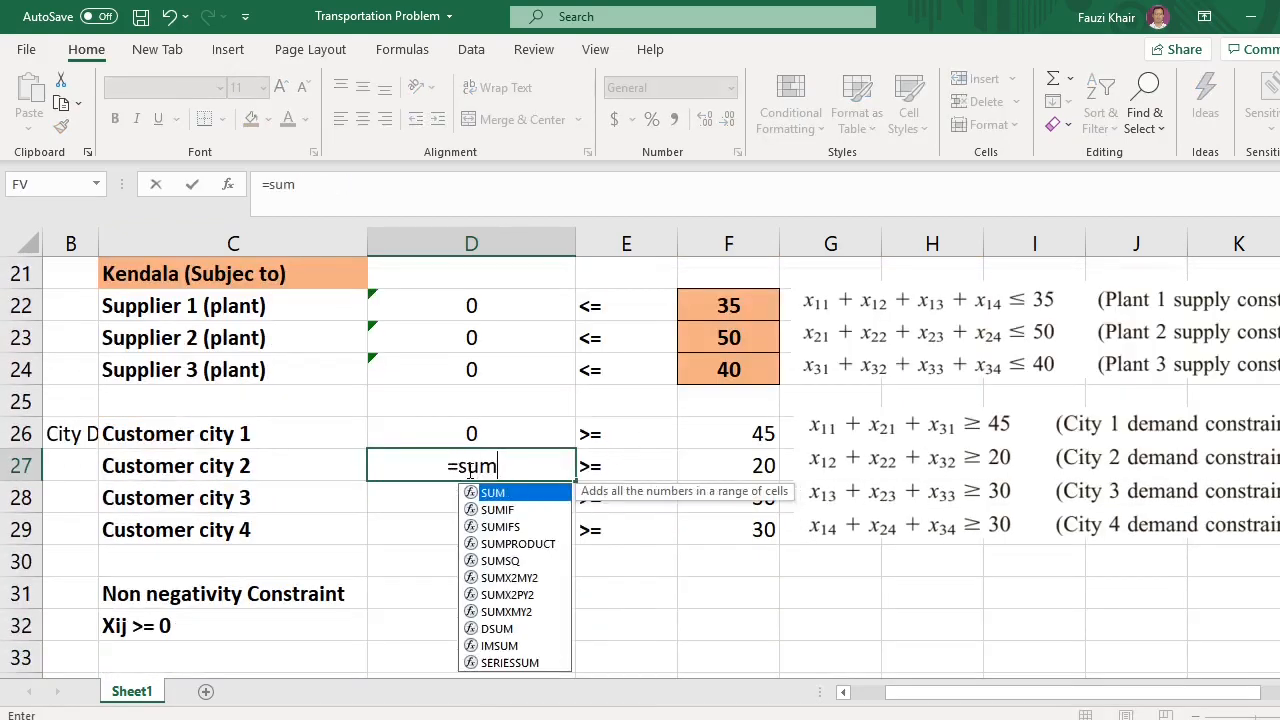
type("(")
scroll(470, 470, "up", 4)
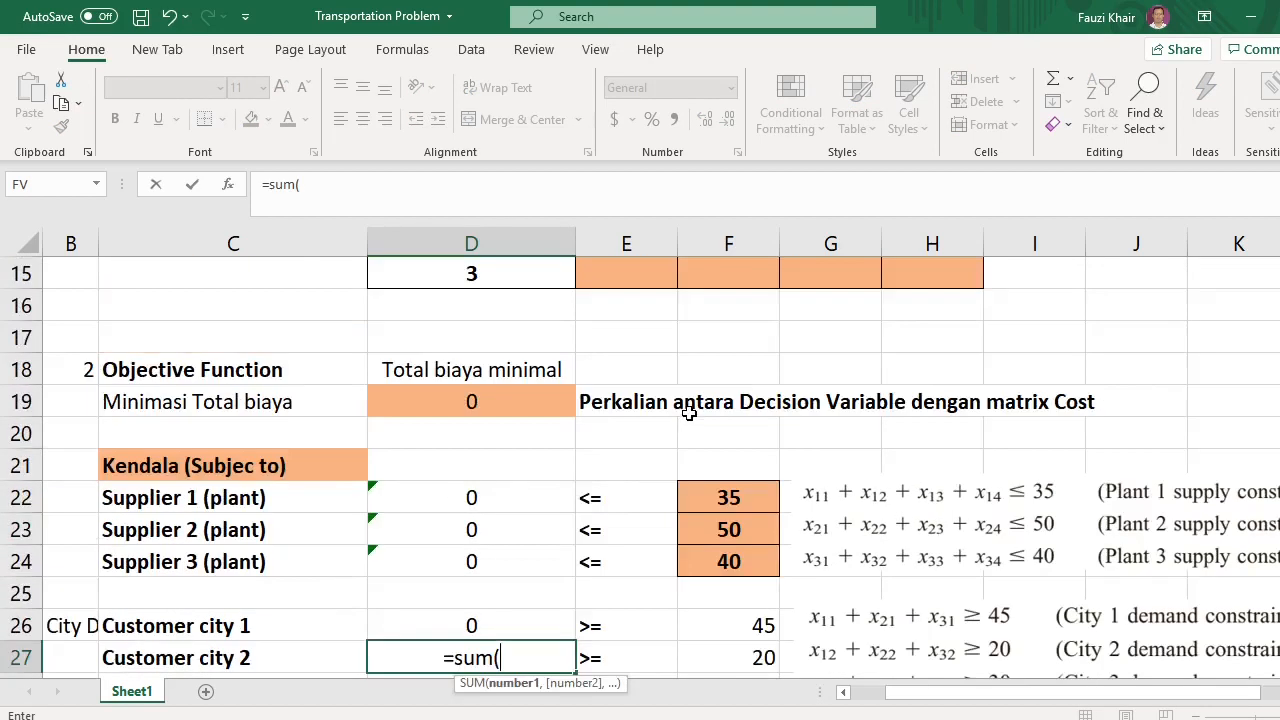
left_click_drag(732, 395, 736, 463)
type(")")
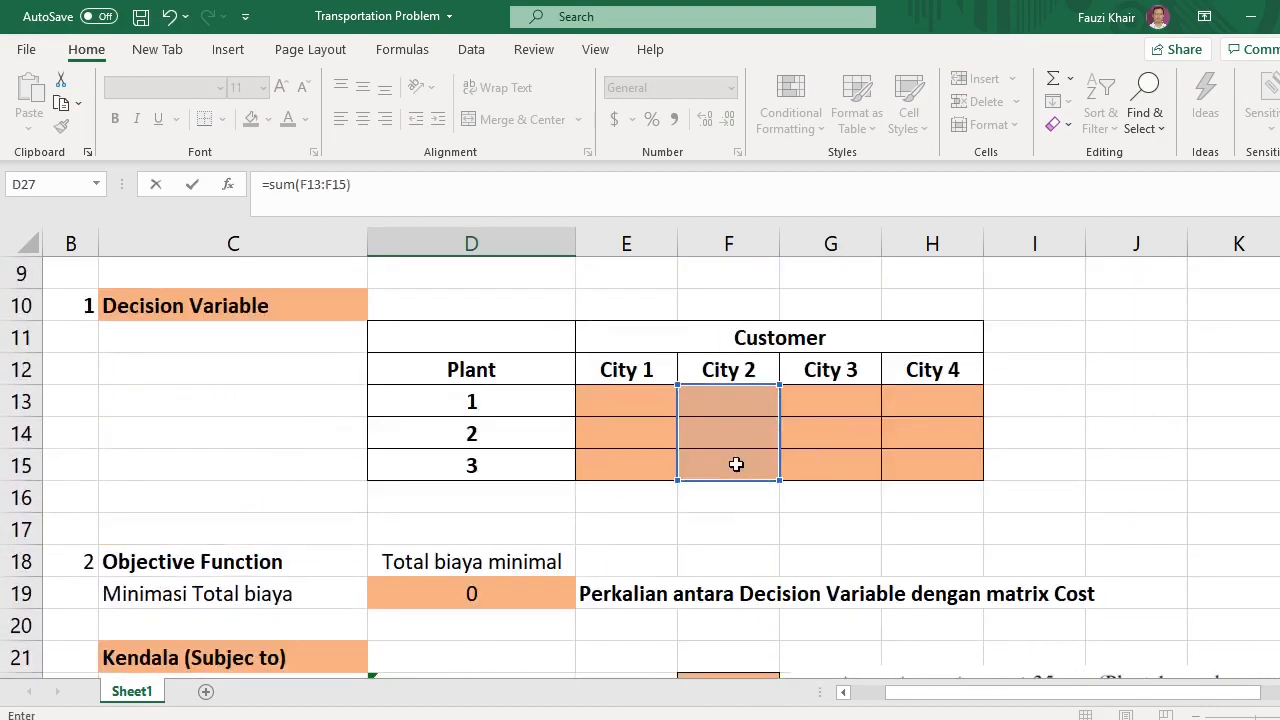
key("Return")
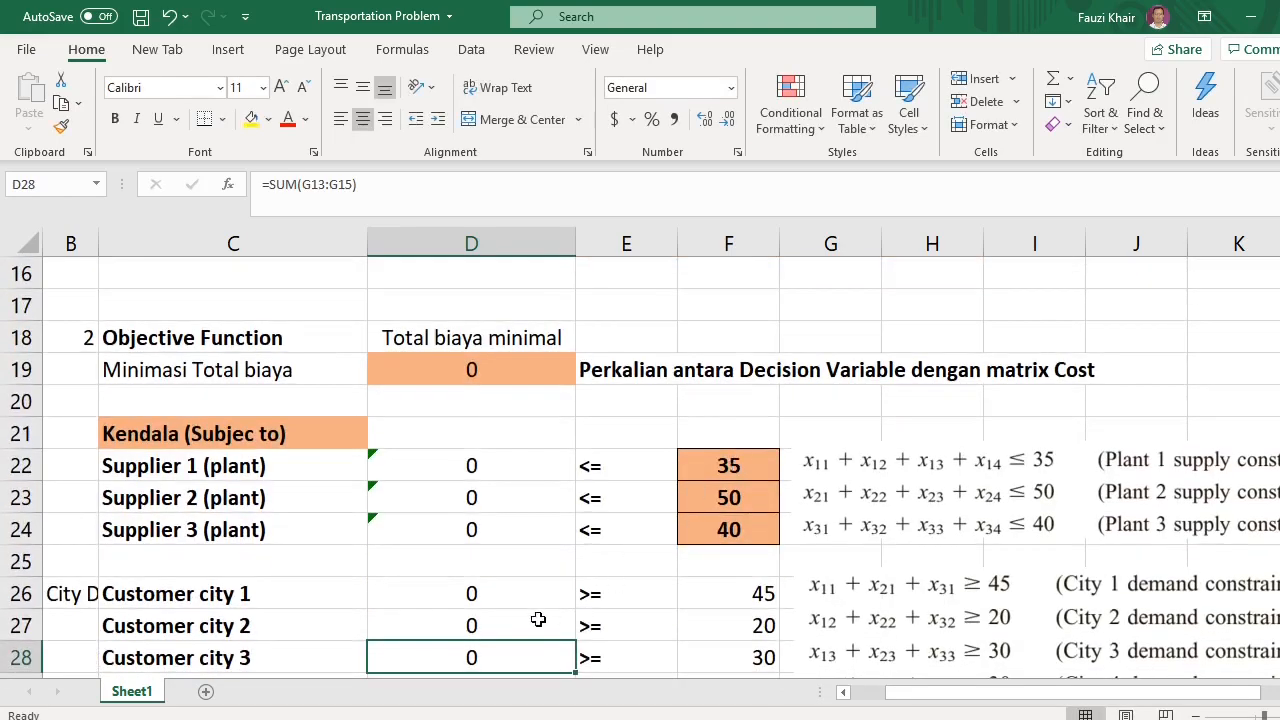
Enter a SUM formula over the City 3 column G13:G15 in the Customer city 3 constraint cell
type("=sum")
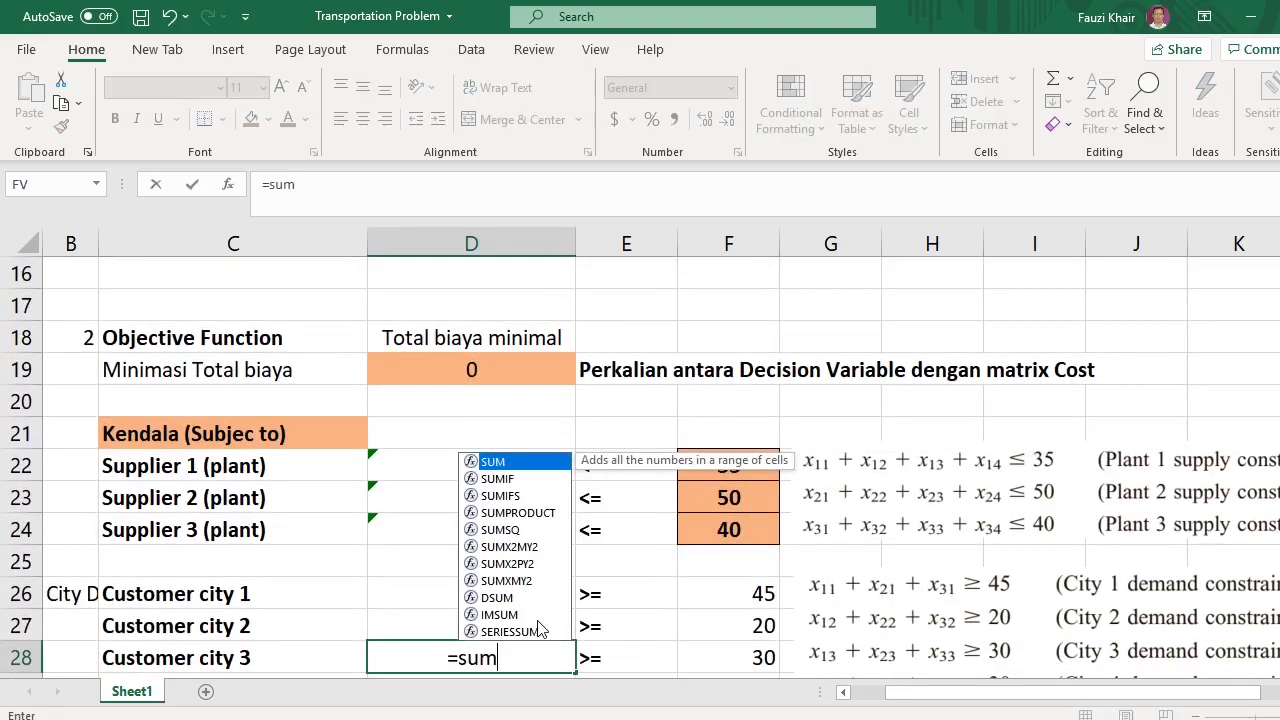
type("(")
scroll(694, 566, "up", 3)
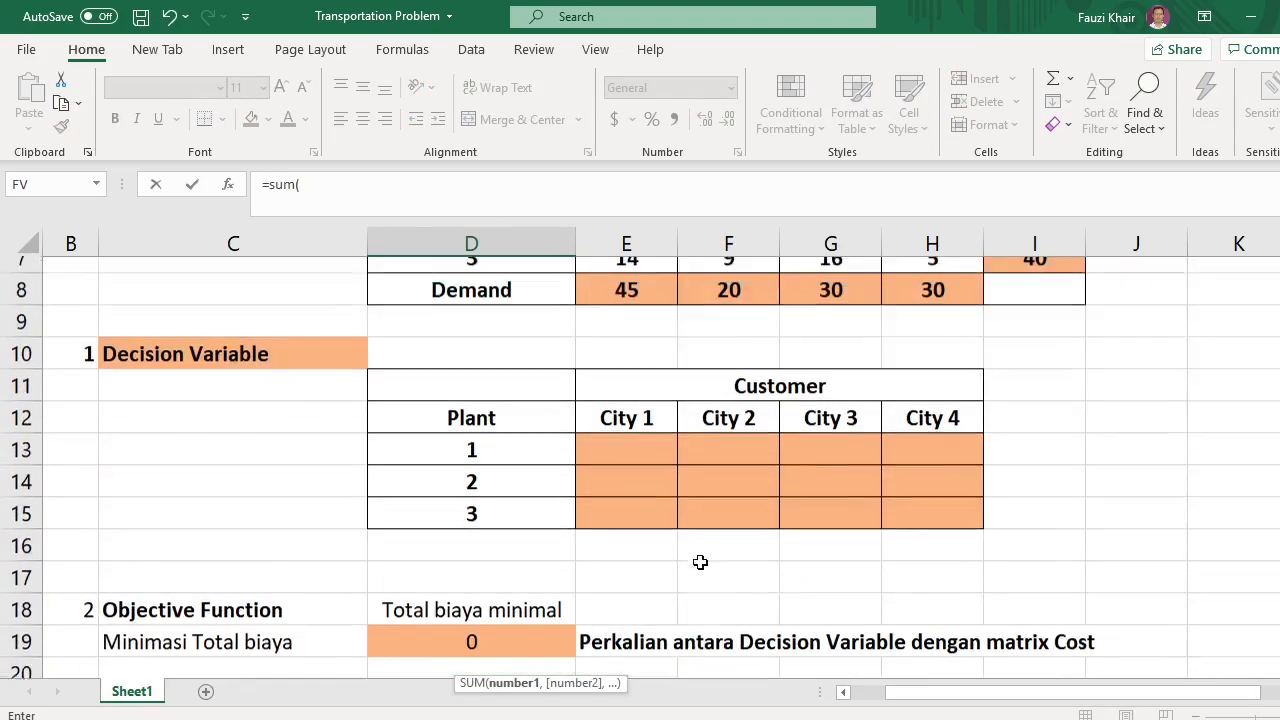
left_click_drag(811, 474, 820, 525)
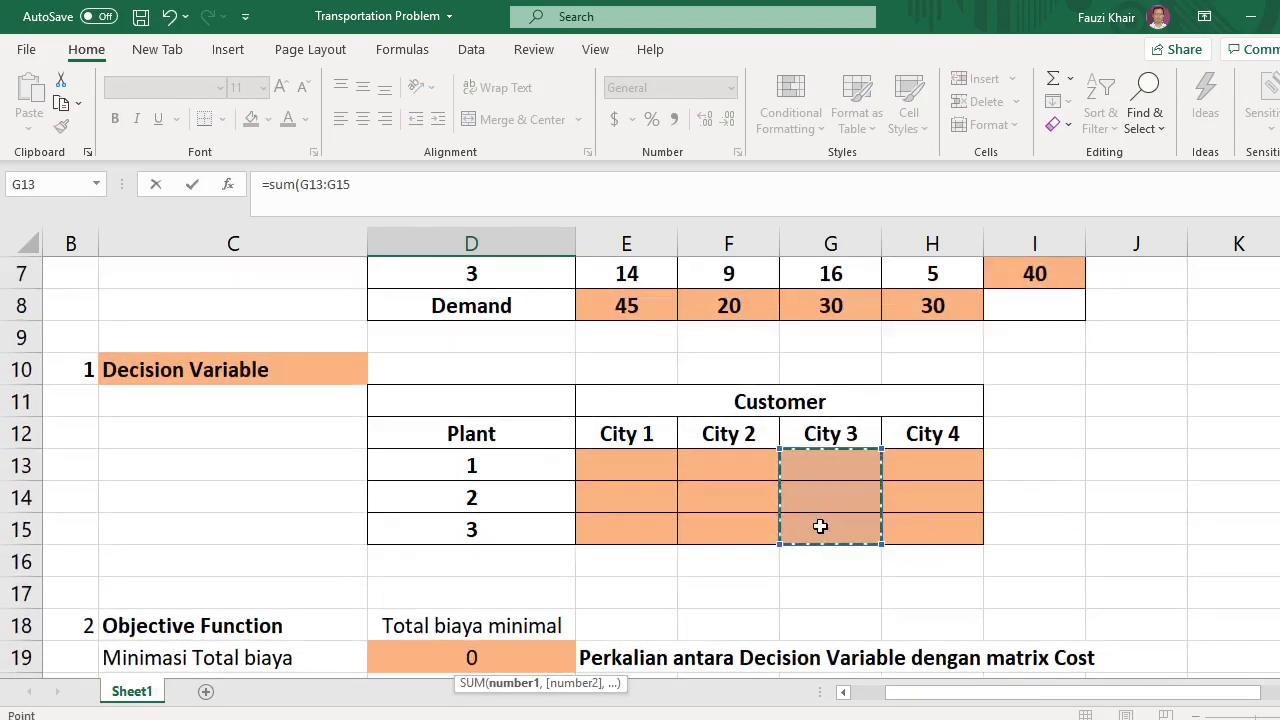
type(")")
key("Return")
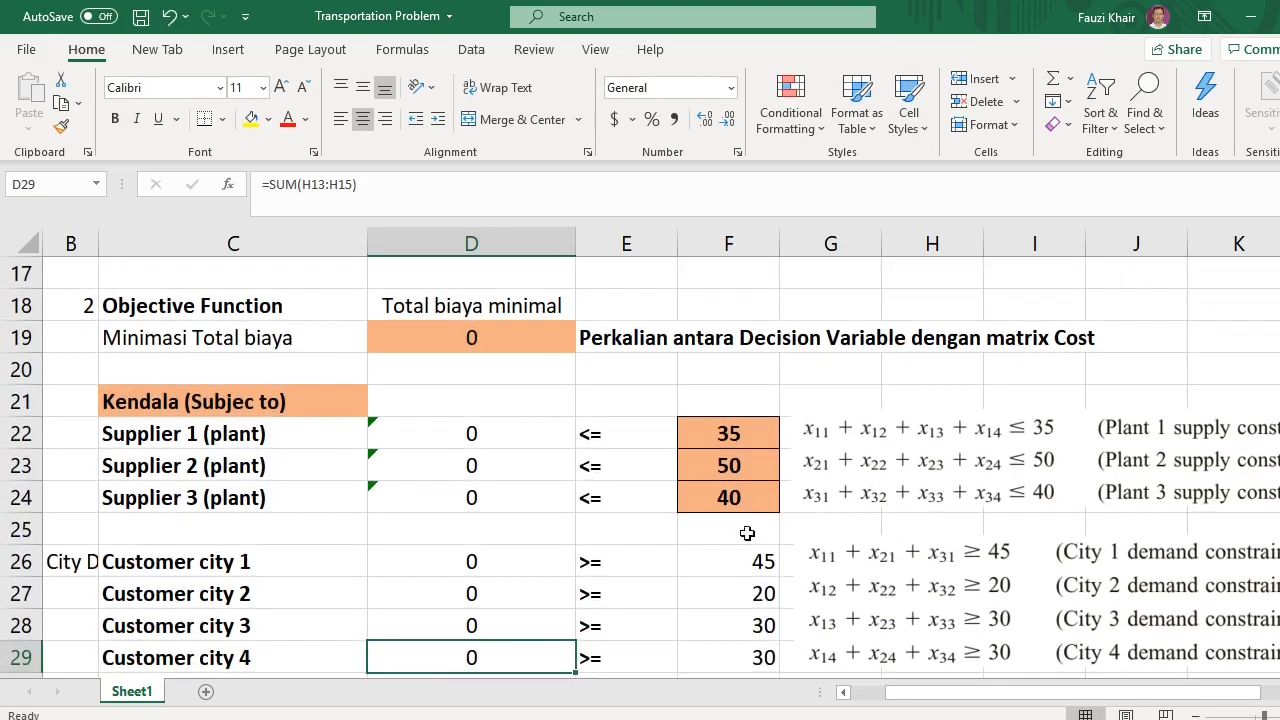
Enter a SUM formula over the City 4 column H13:H15 in the Customer city 4 constraint cell
type("=")
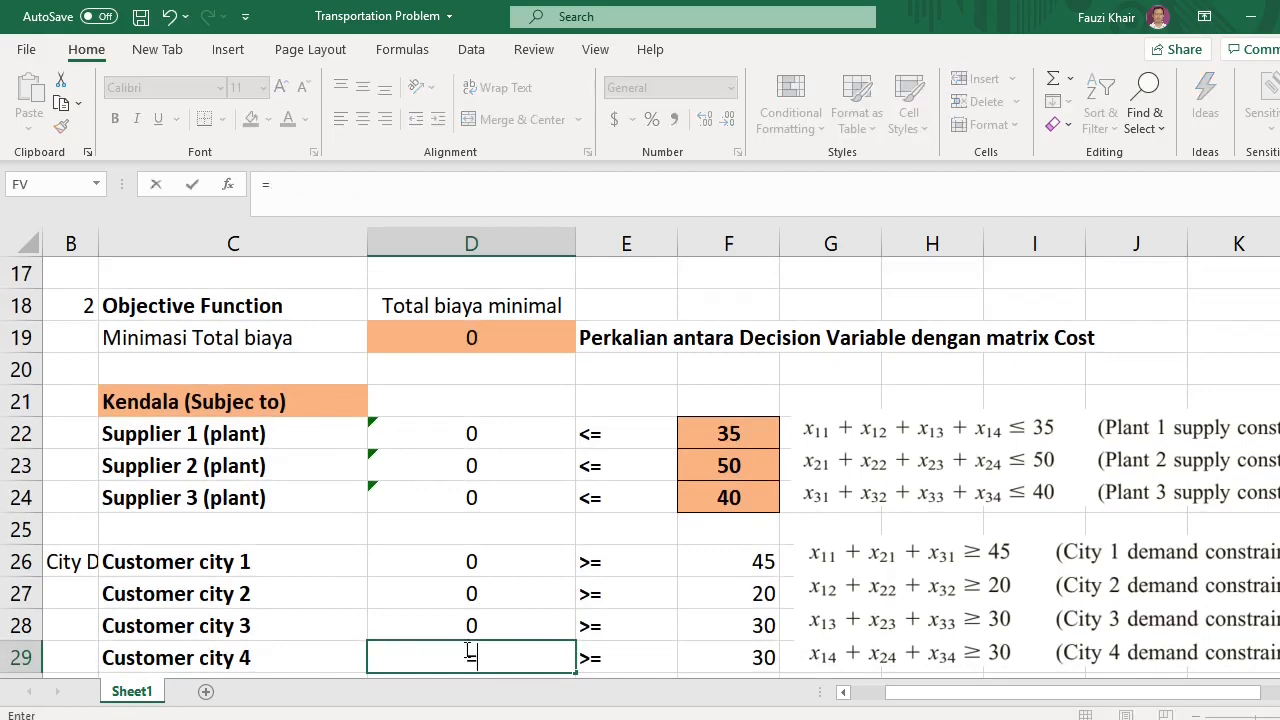
type("sum(")
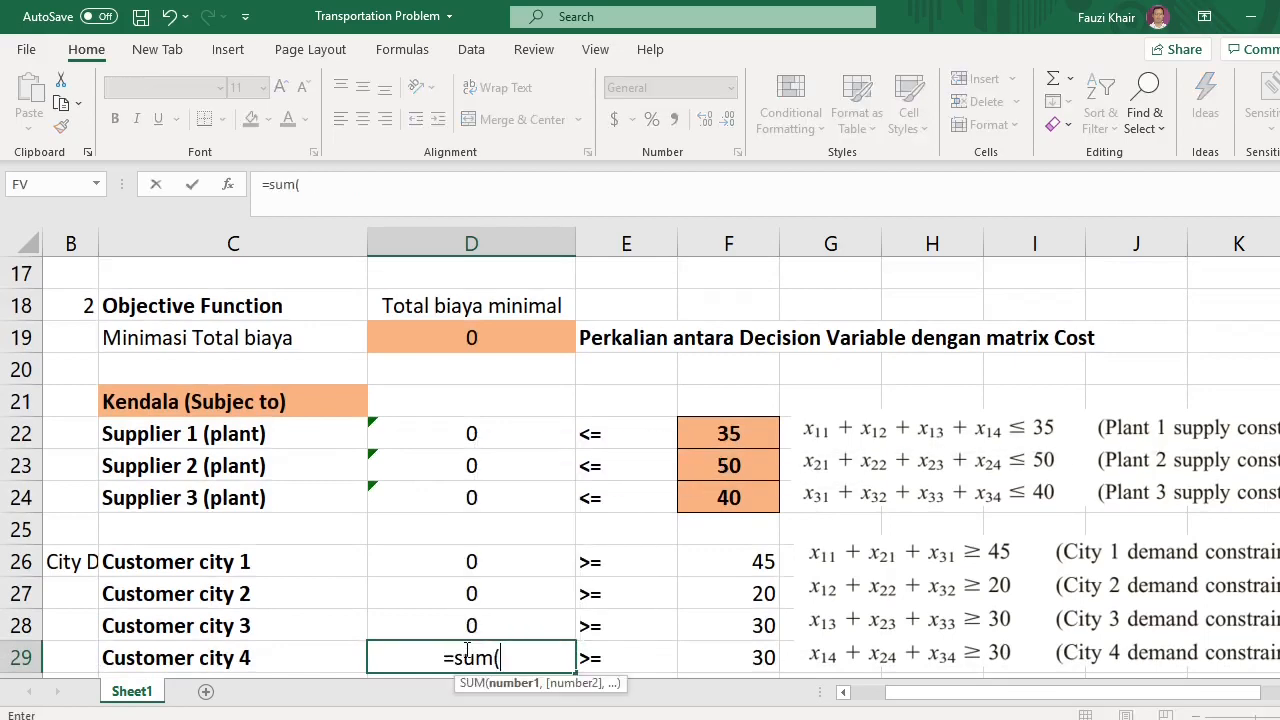
scroll(937, 474, "up", 2)
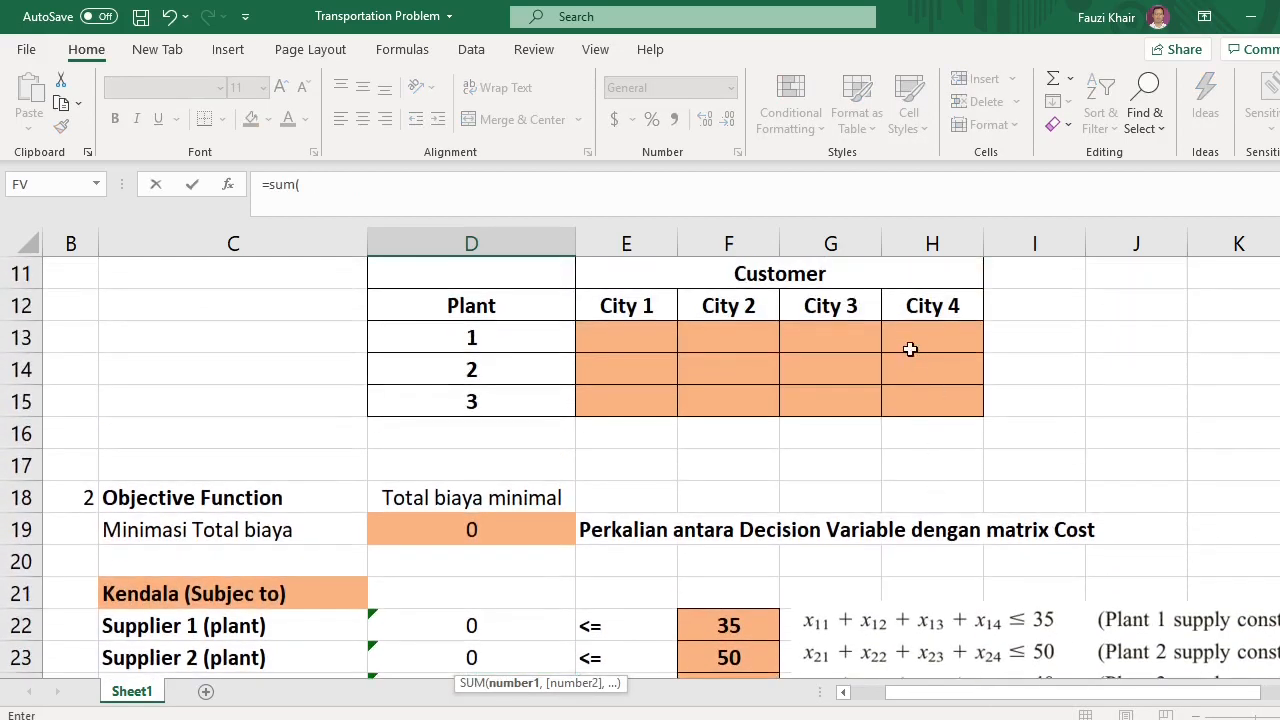
left_click_drag(910, 338, 913, 400)
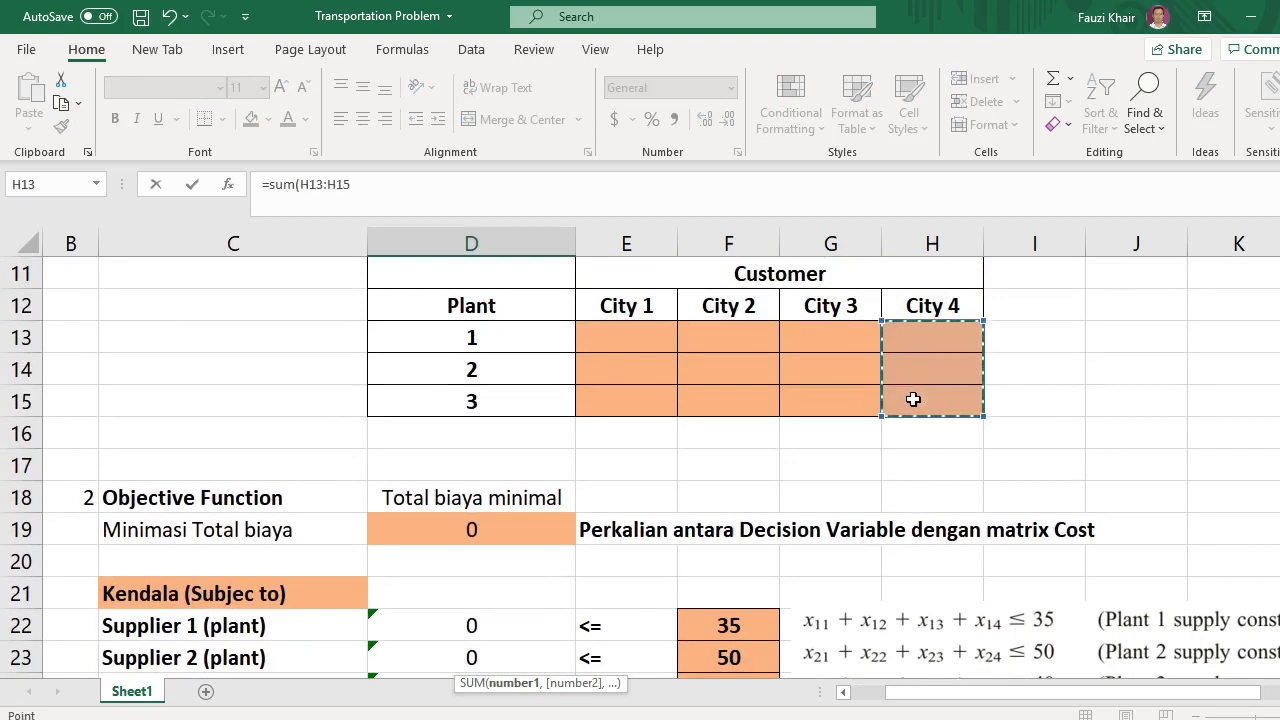
key("Return")
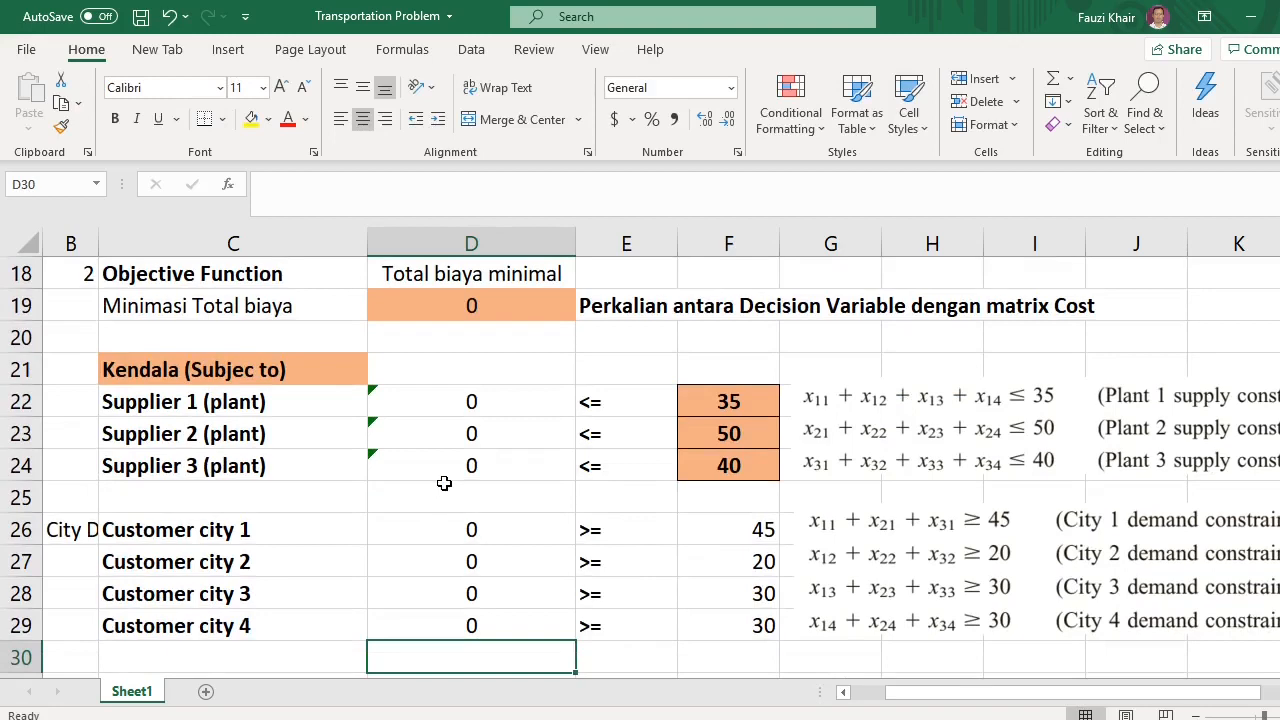
Open Solver with the total cost cell selected and reset all existing Solver parameters
scroll(447, 479, "up", 1)
scroll(460, 450, "up", 1)
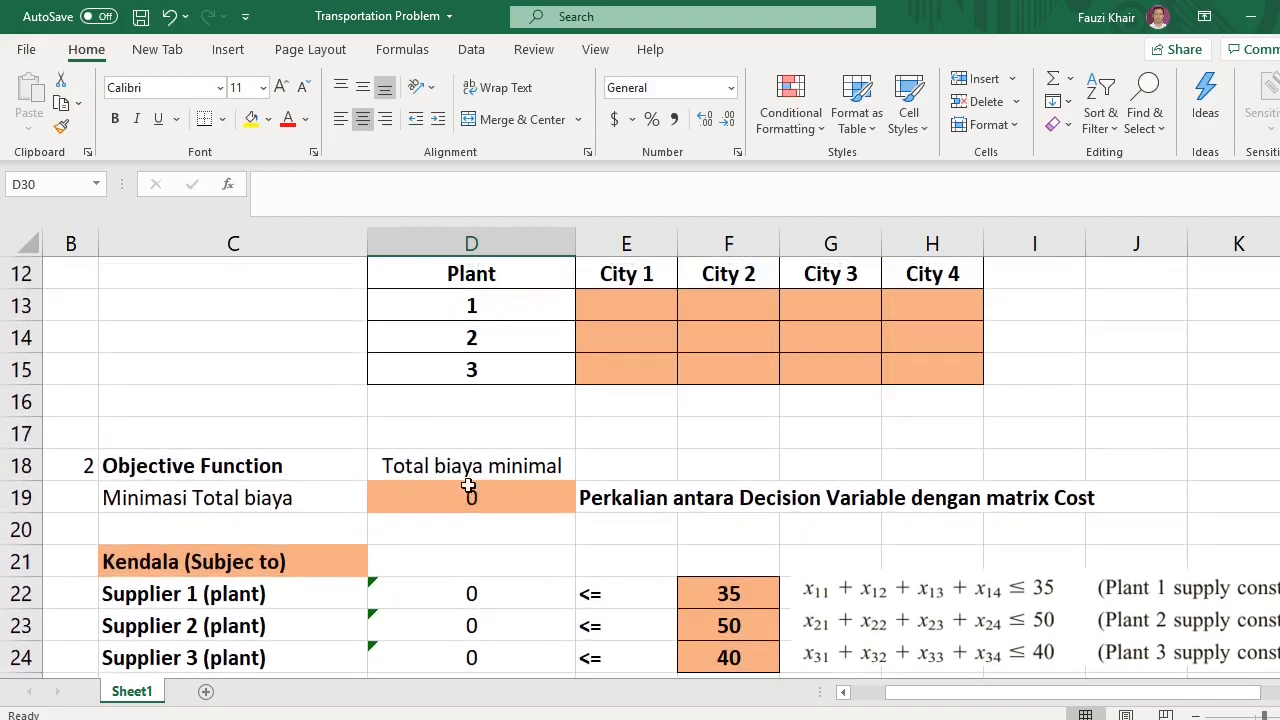
left_click(457, 497)
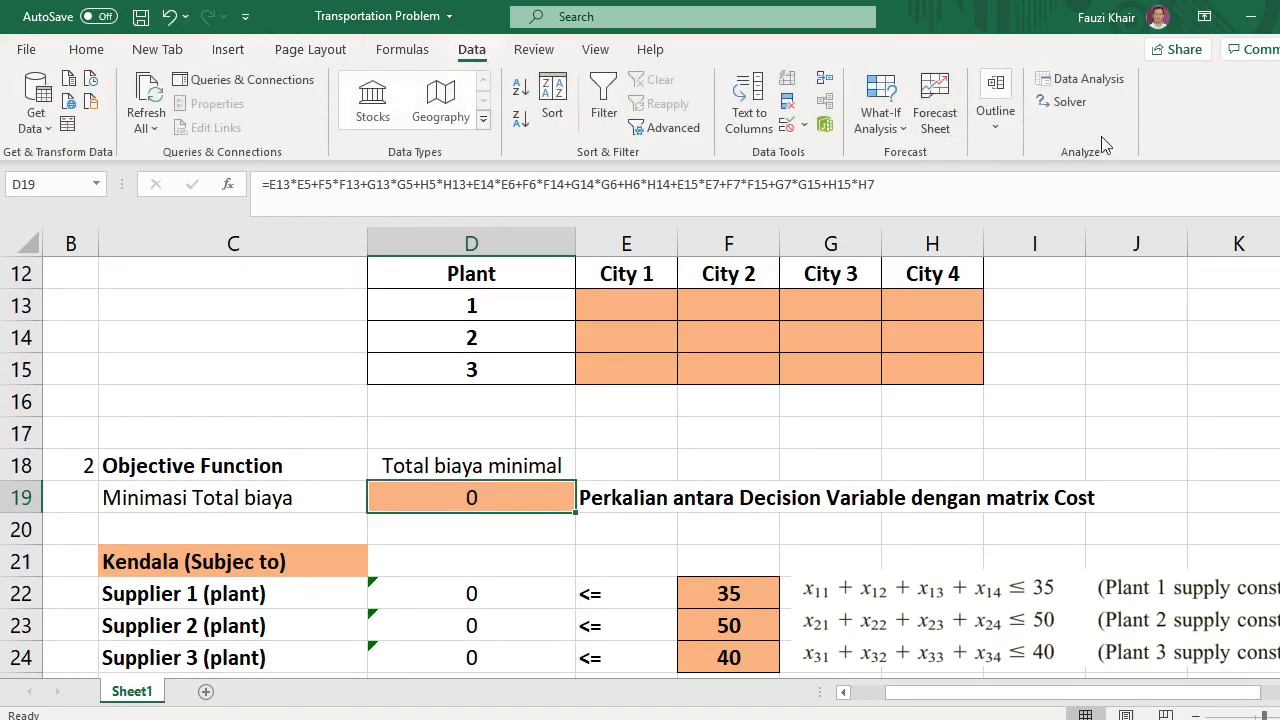
left_click(1067, 101)
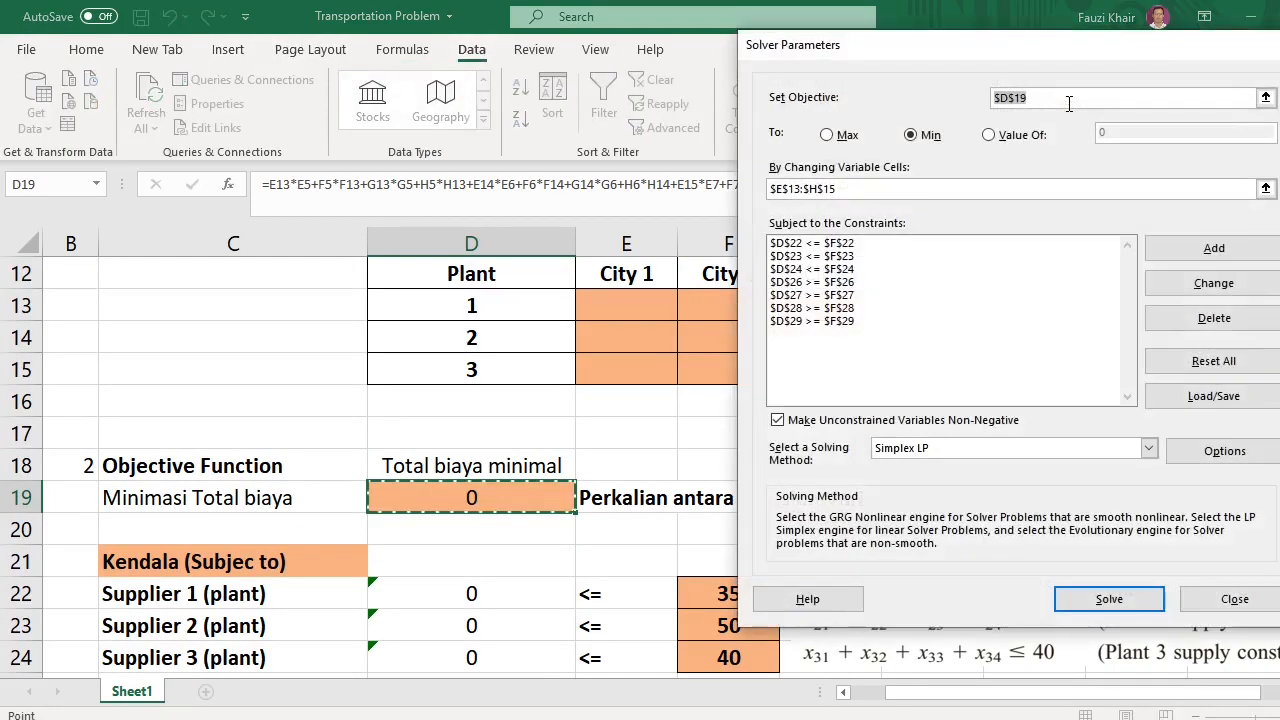
left_click(1214, 366)
left_click(724, 448)
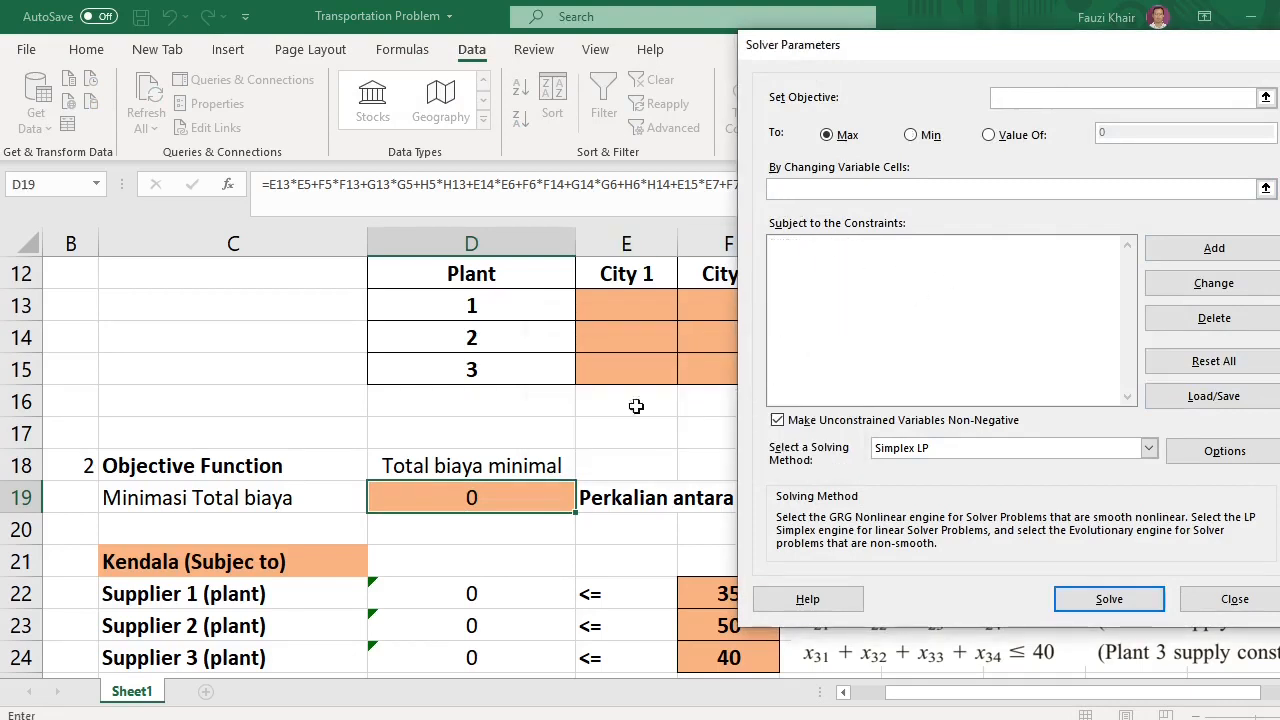
Set the Solver objective to minimize D19 by changing the decision variable cells E13:H15
left_click(474, 496)
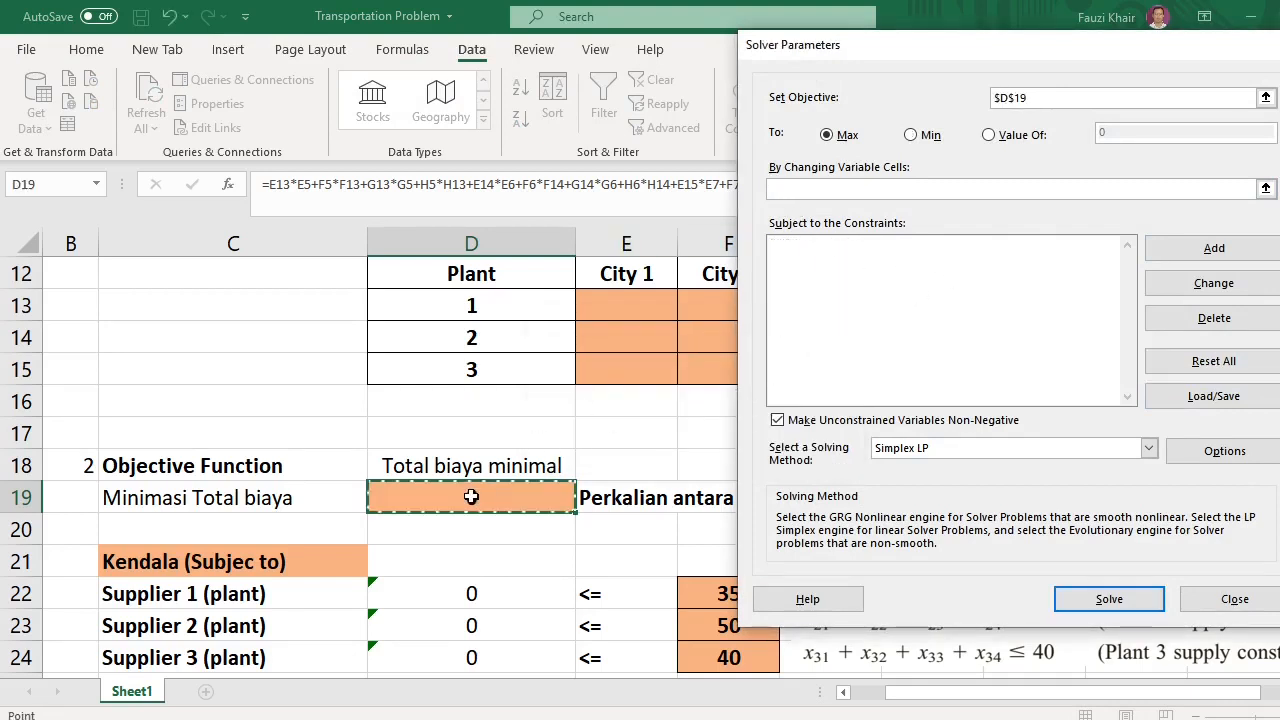
left_click(811, 188)
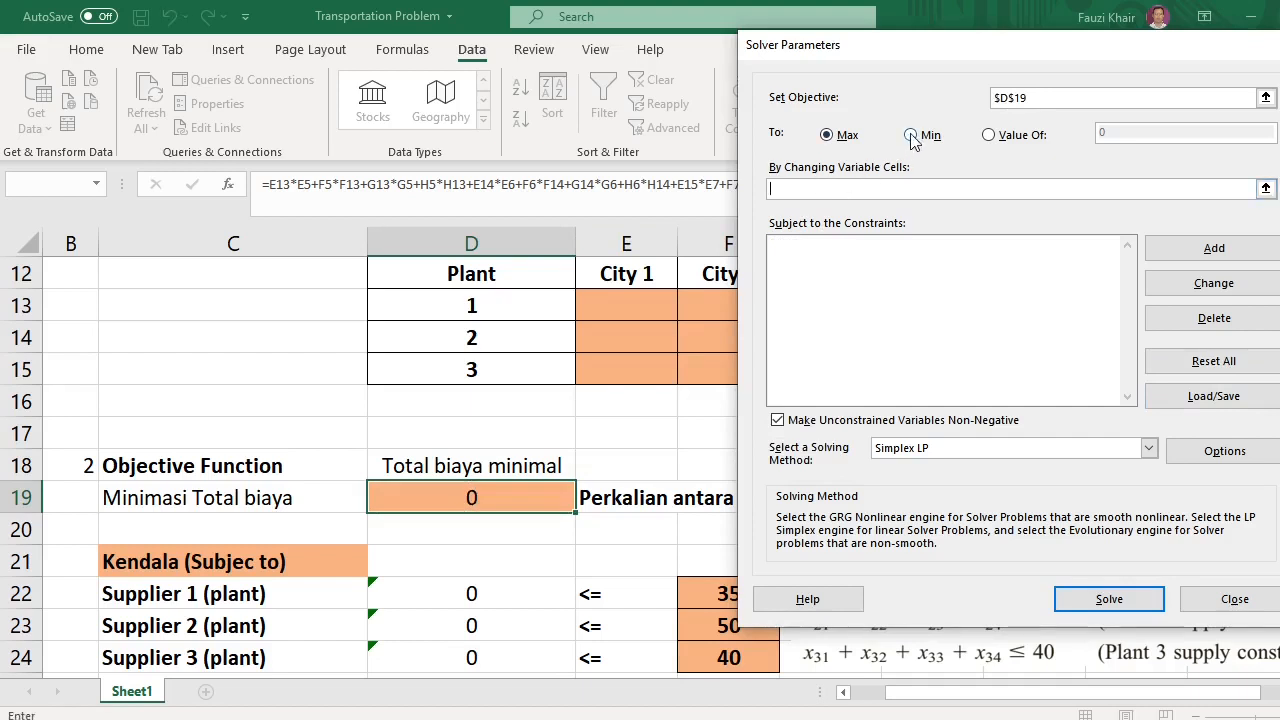
left_click(911, 135)
left_click(833, 188)
left_click_drag(606, 294, 921, 369)
left_click(864, 342)
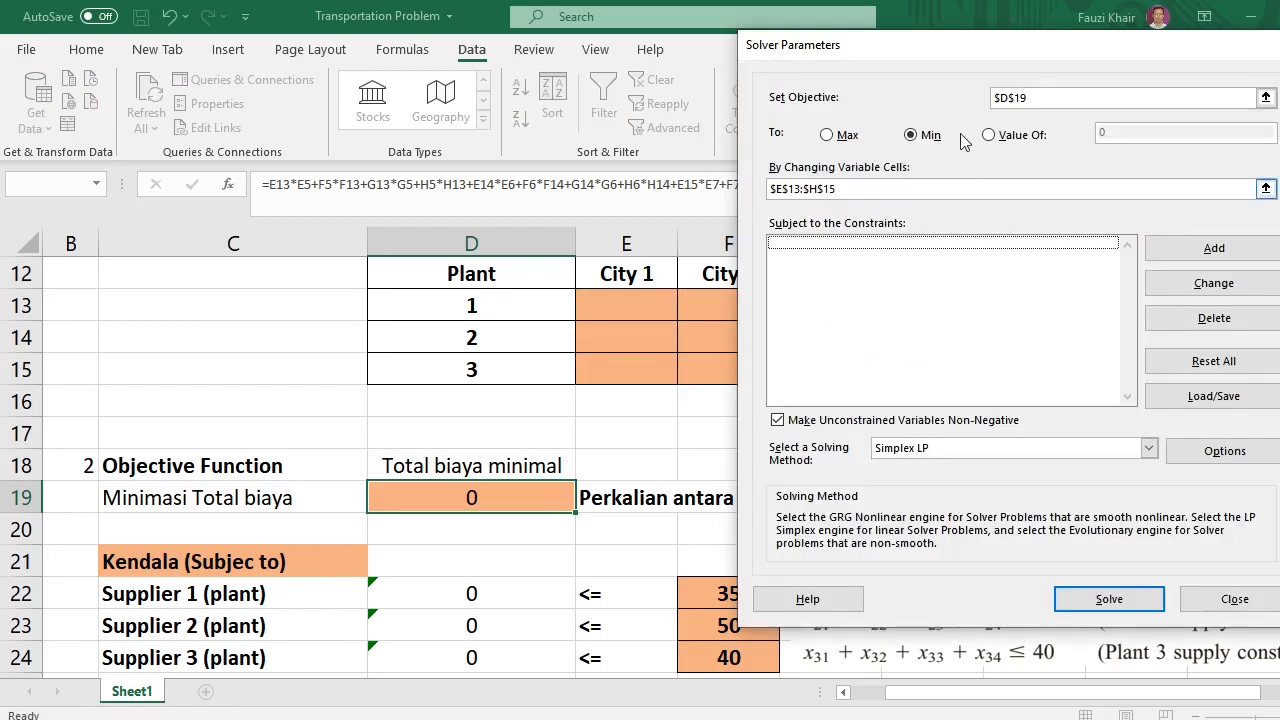
Add the Supplier 1 constraint D22 <= F22
left_click_drag(937, 47, 1003, 84)
left_click(1245, 281)
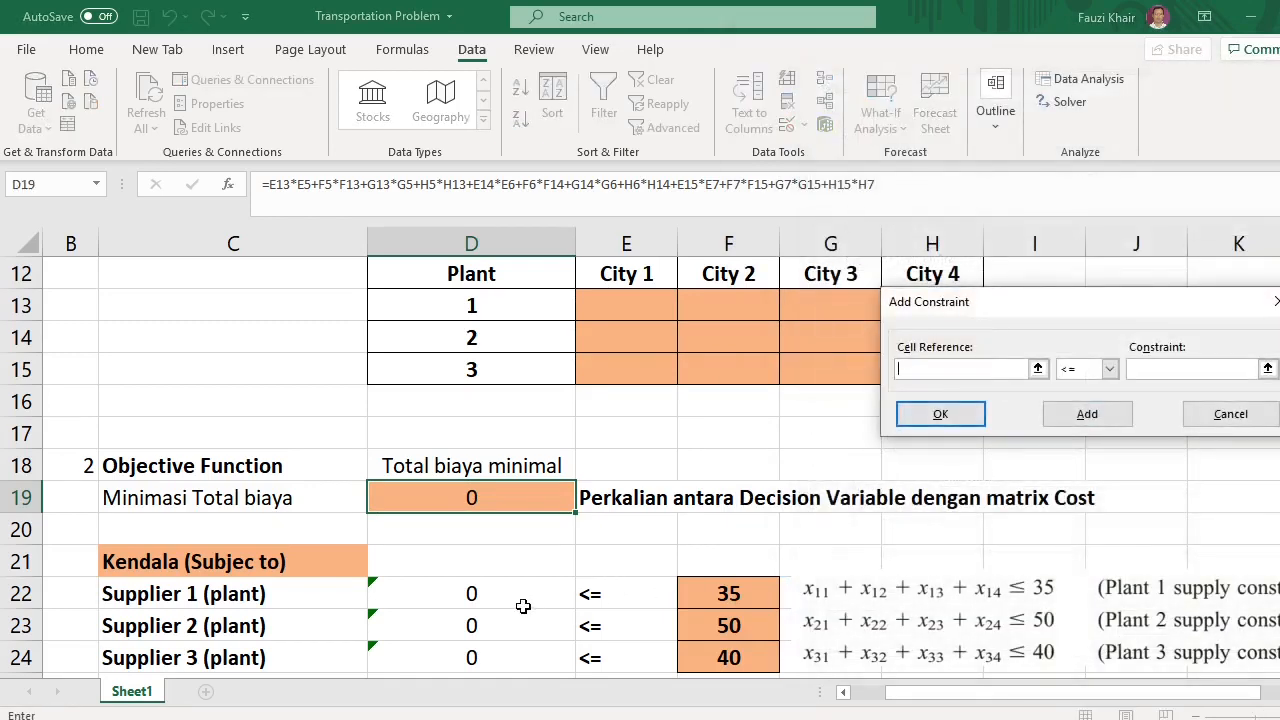
left_click(468, 594)
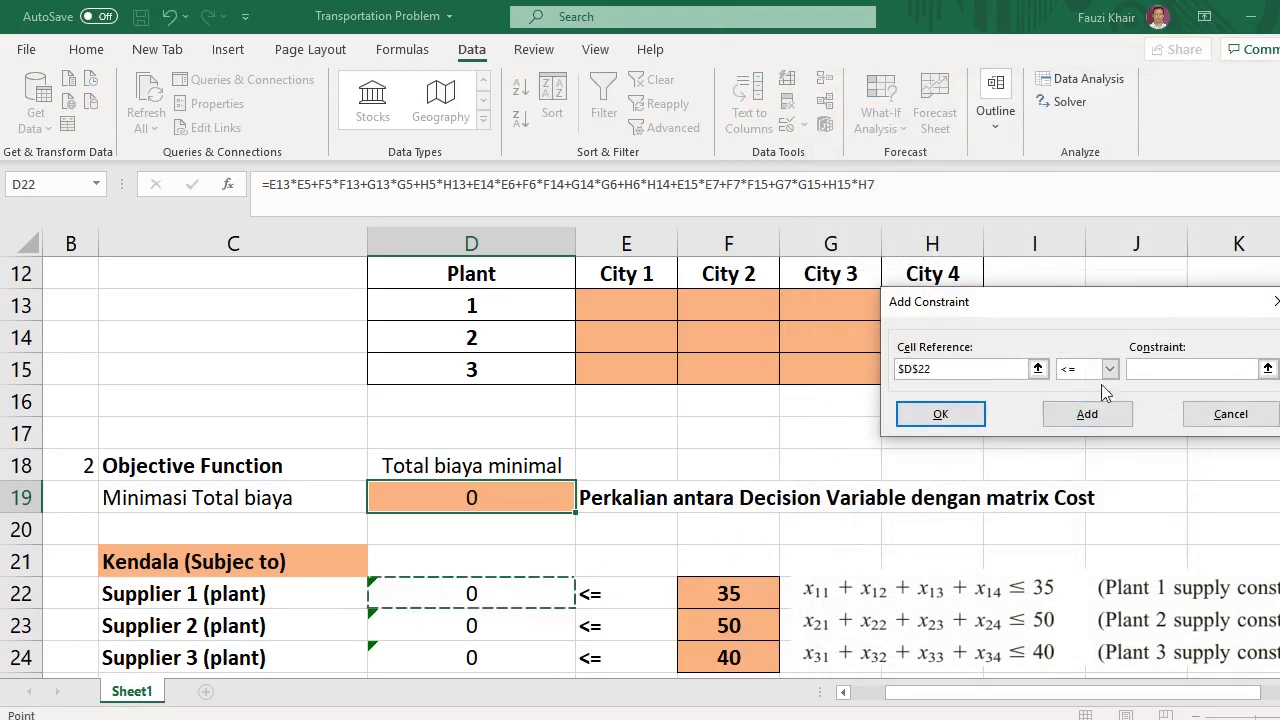
left_click(1146, 369)
left_click(748, 592)
left_click(1095, 425)
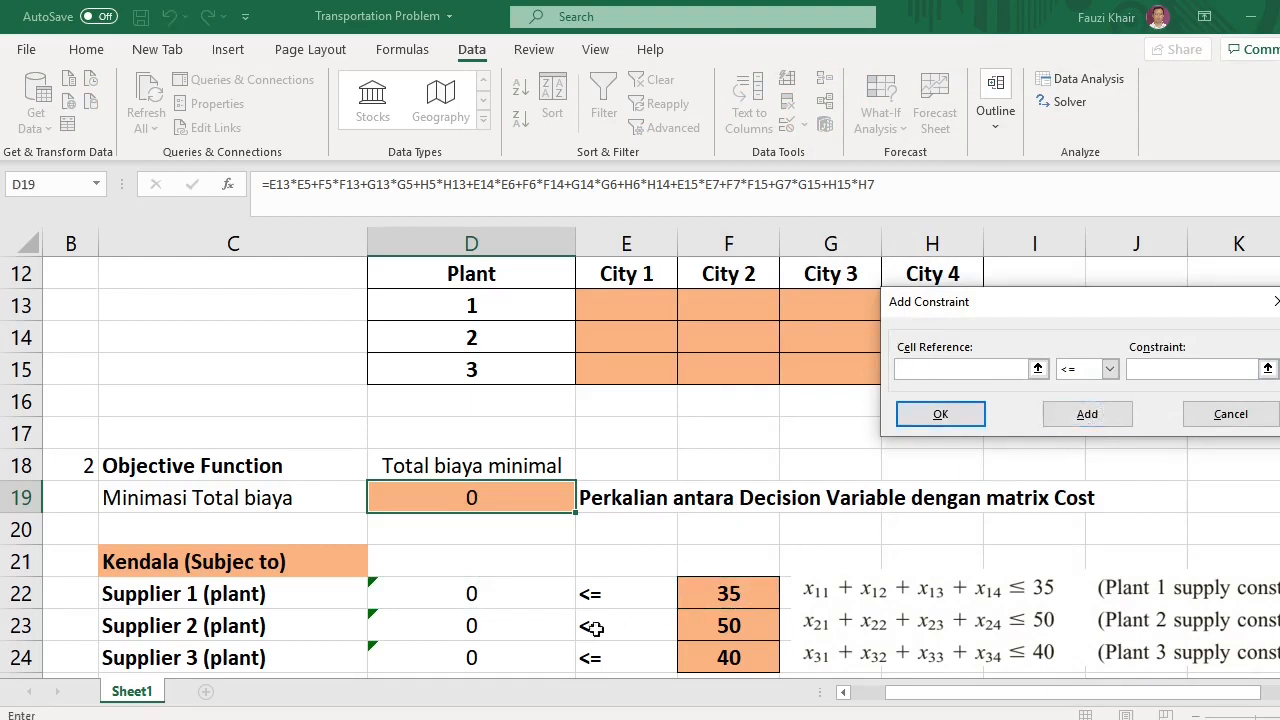
Add the Supplier 2 constraint D23 <= F23
left_click(500, 632)
left_click(1137, 369)
left_click(733, 628)
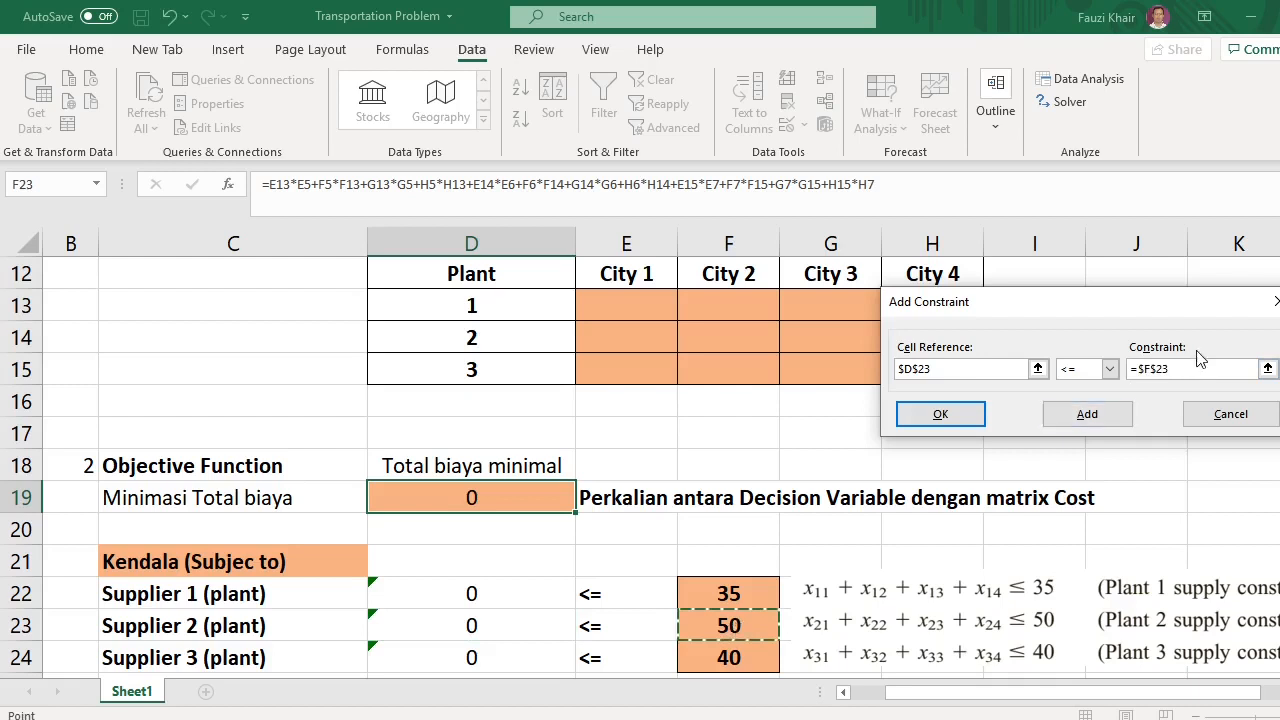
left_click(1080, 425)
Add the Supplier 3 constraint D24 <= F24
left_click(447, 657)
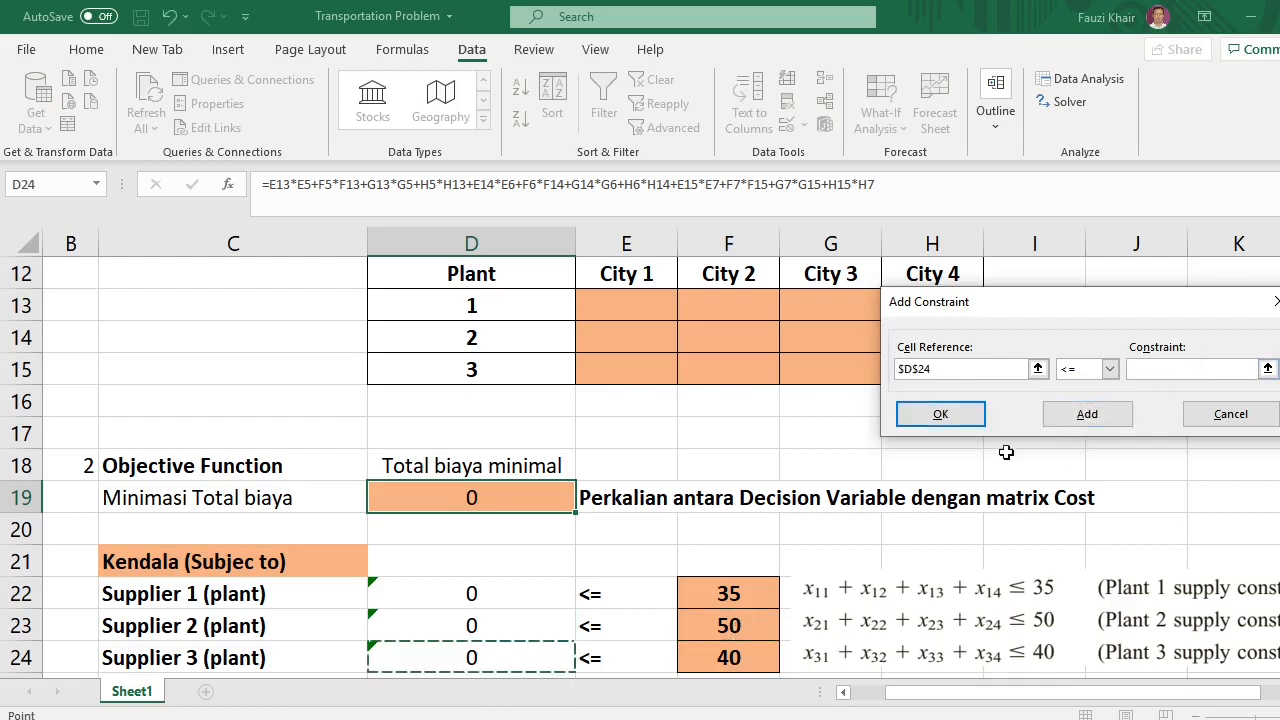
left_click(1140, 370)
left_click(738, 664)
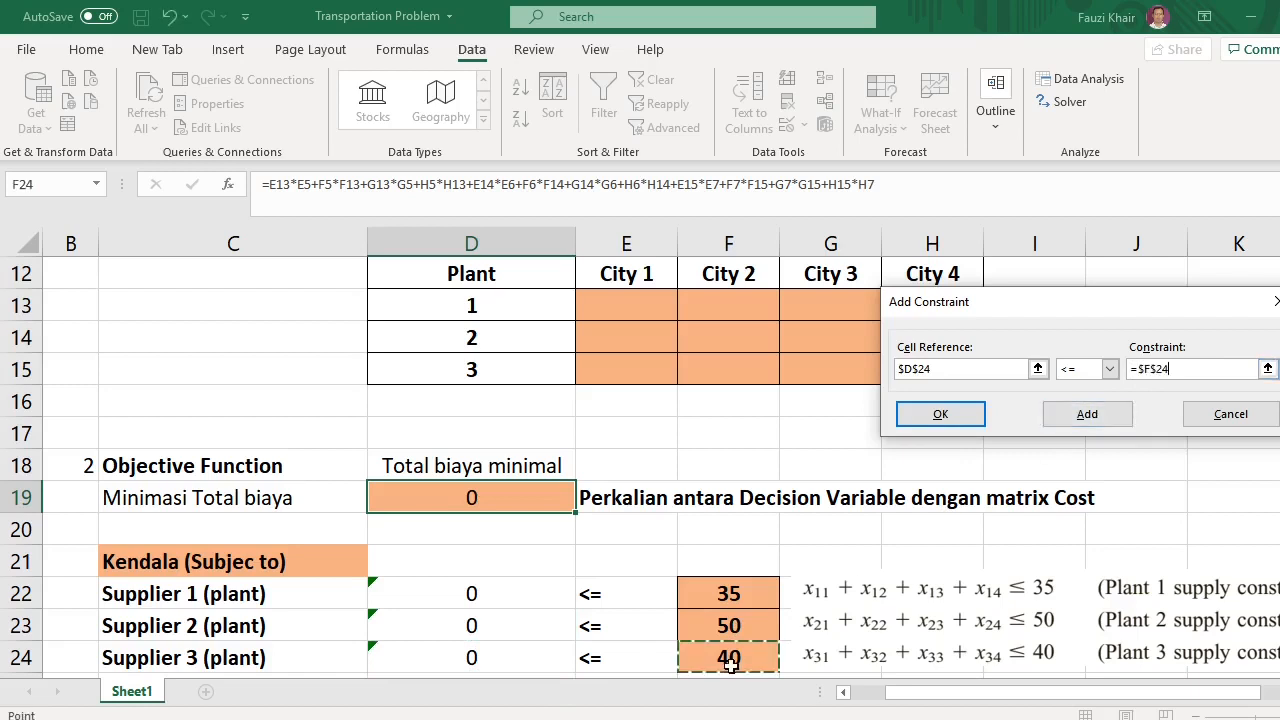
left_click(1120, 418)
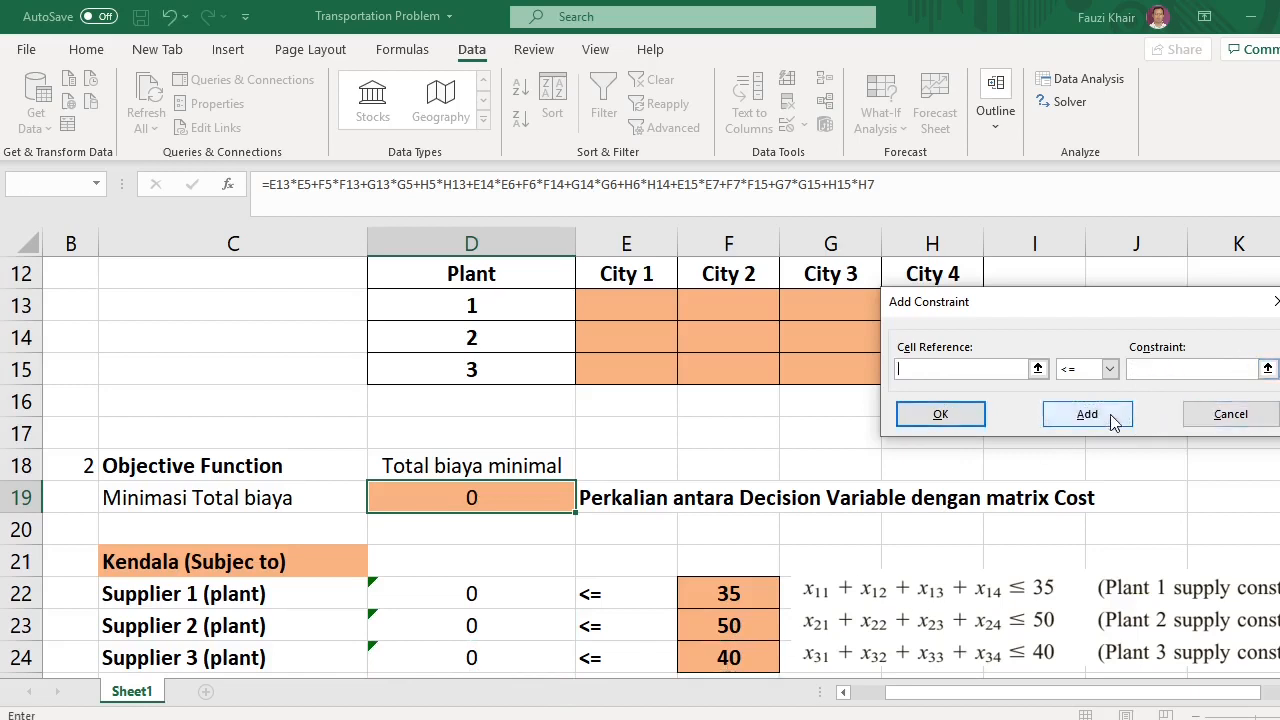
Add the City 1 demand constraint D26 >= F26
left_click_drag(1098, 314, 1052, 434)
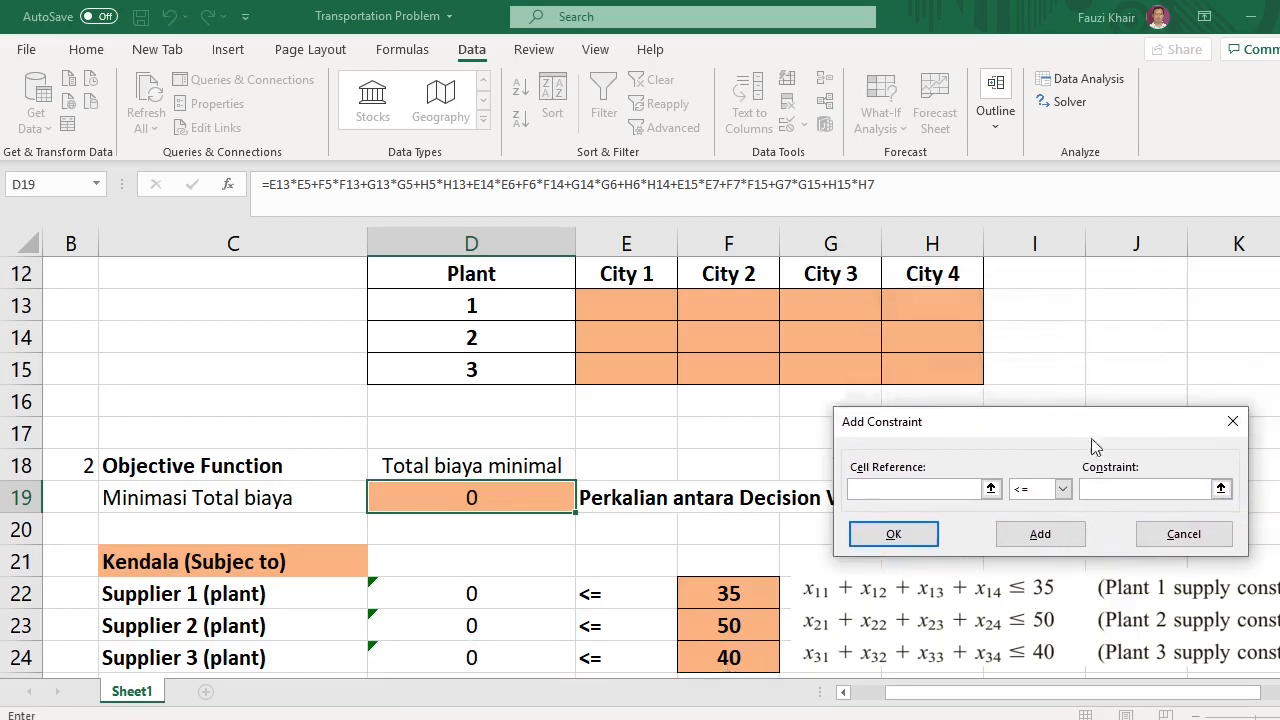
scroll(1220, 490, "down", 1)
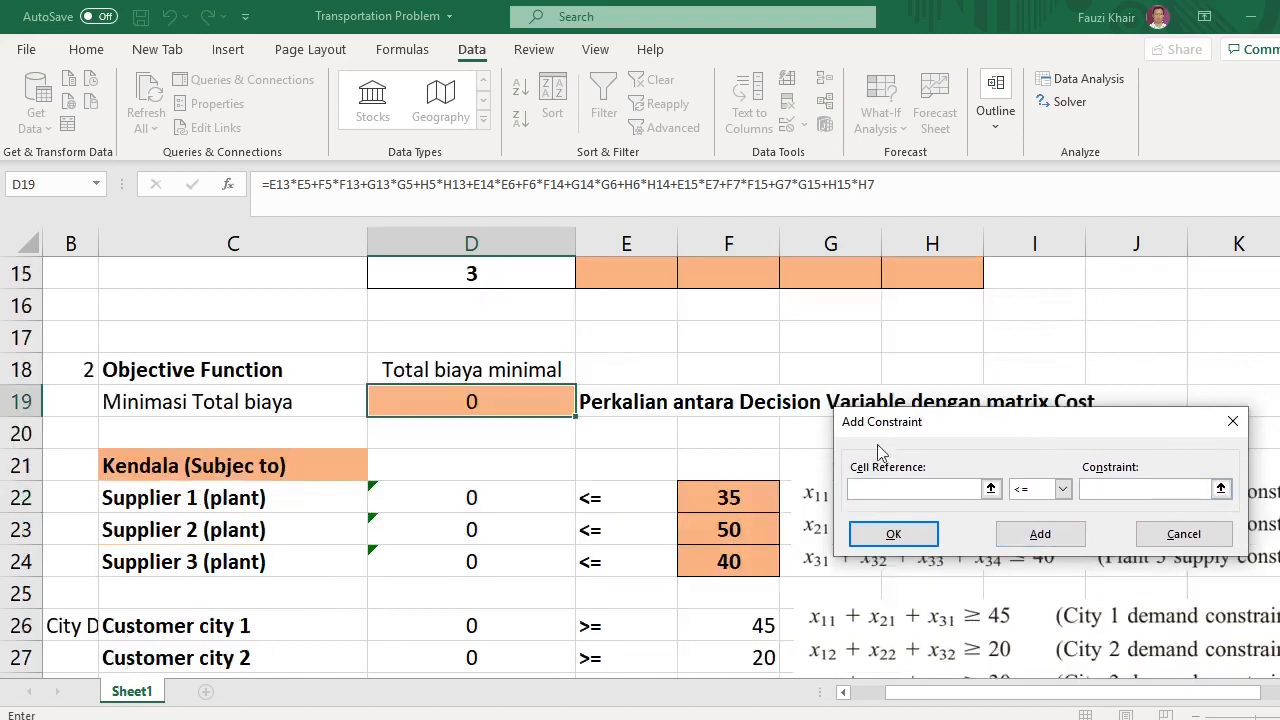
scroll(486, 571, "down", 1)
left_click_drag(930, 424, 890, 371)
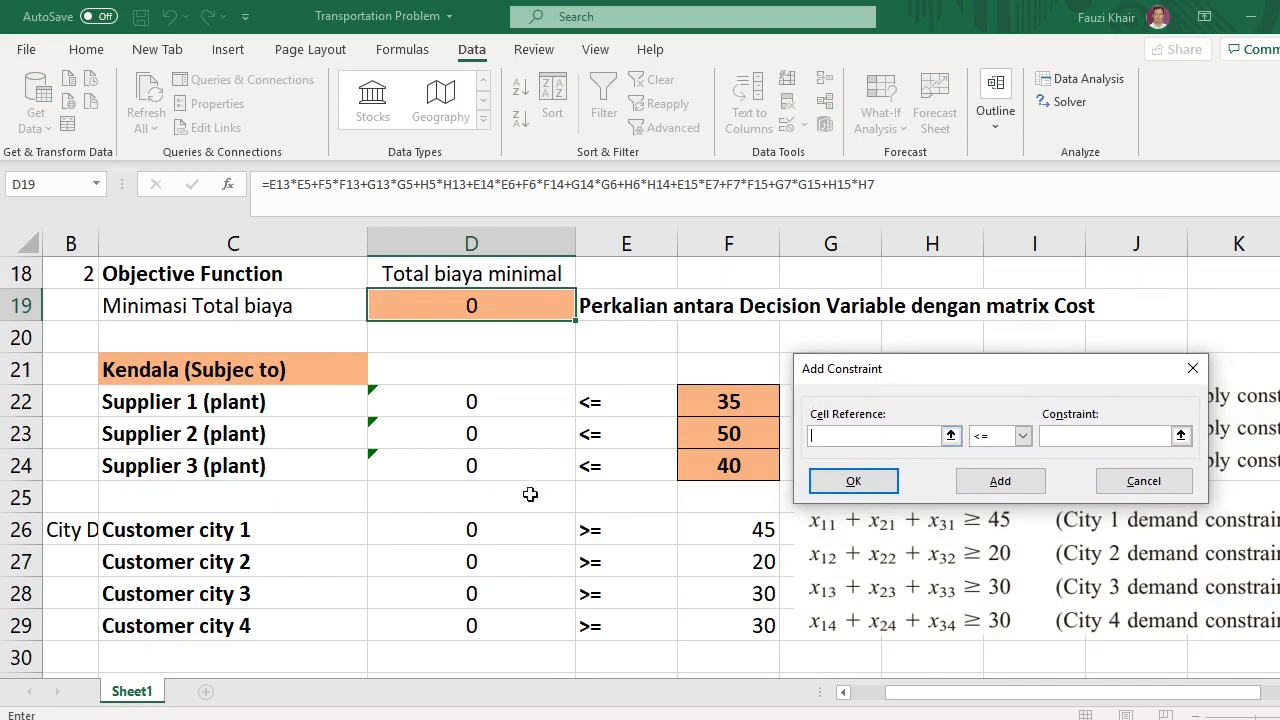
left_click(446, 539)
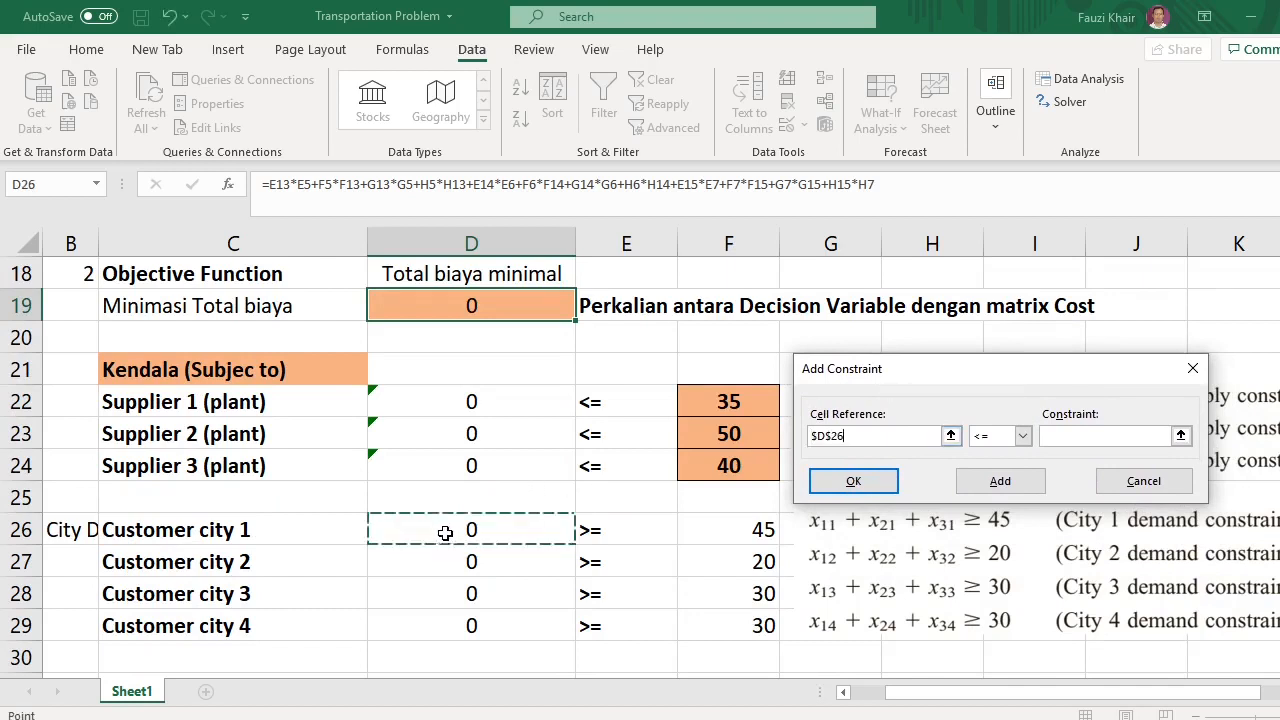
left_click(1022, 435)
left_click(990, 481)
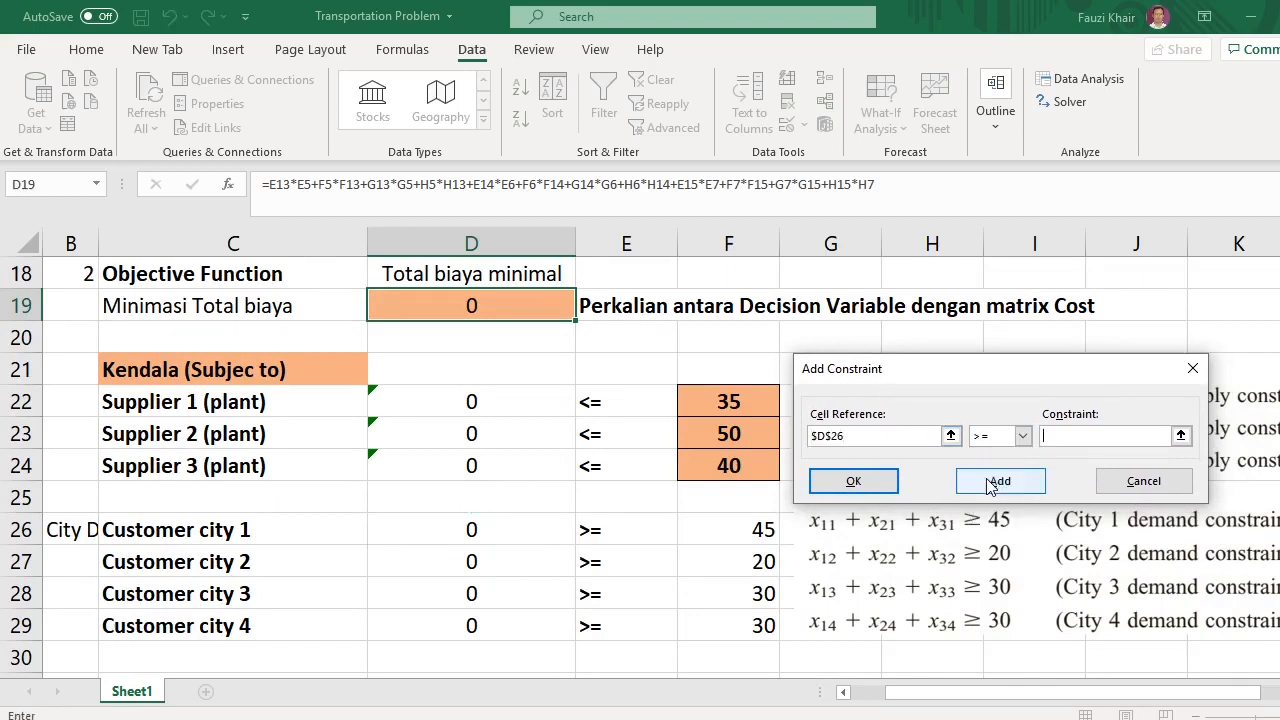
left_click(763, 531)
left_click(1000, 481)
Add the City 2 demand constraint D27 >= F27
left_click(476, 564)
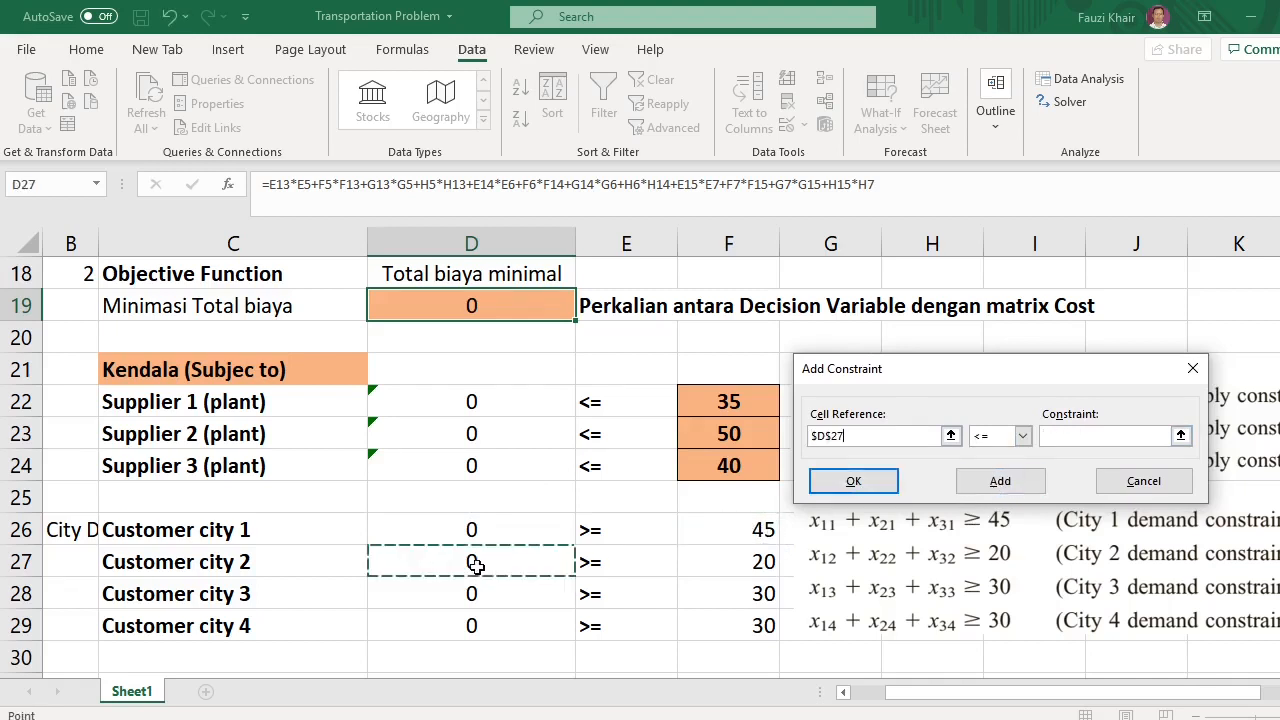
left_click(1023, 436)
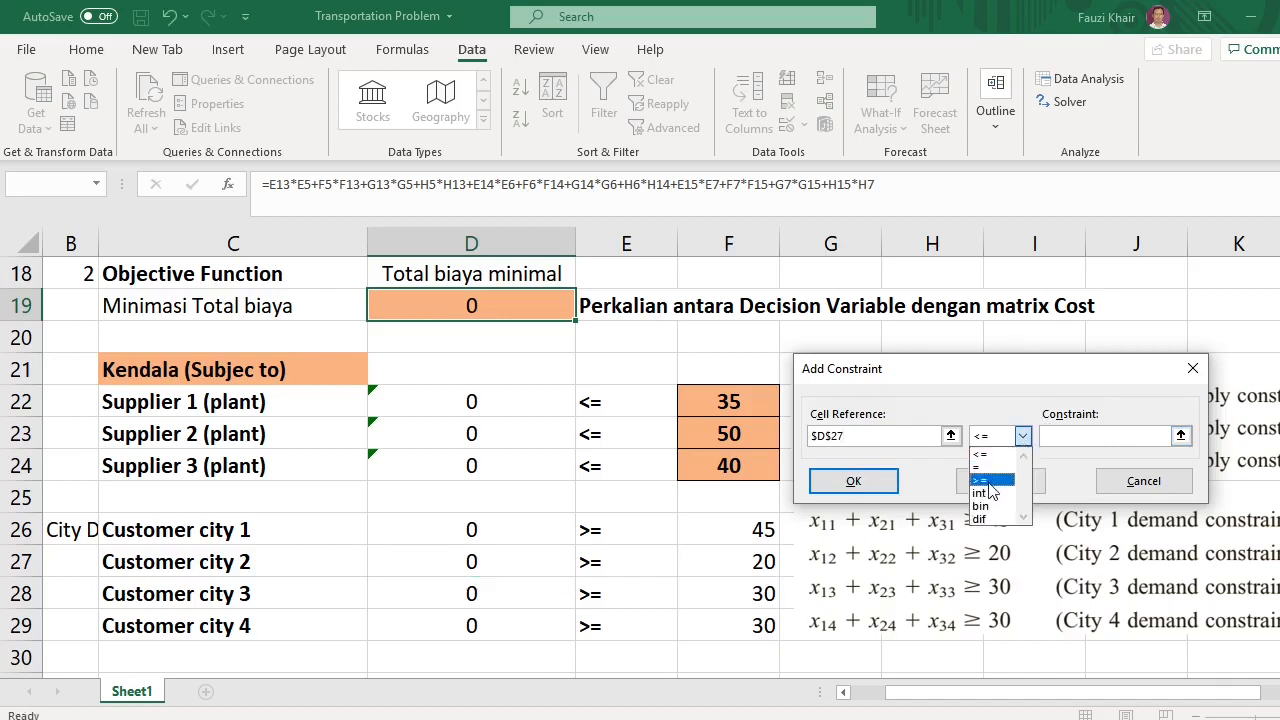
left_click(994, 478)
left_click(768, 566)
left_click(1000, 481)
Add the City 3 demand constraint D28 >= F28
left_click(471, 593)
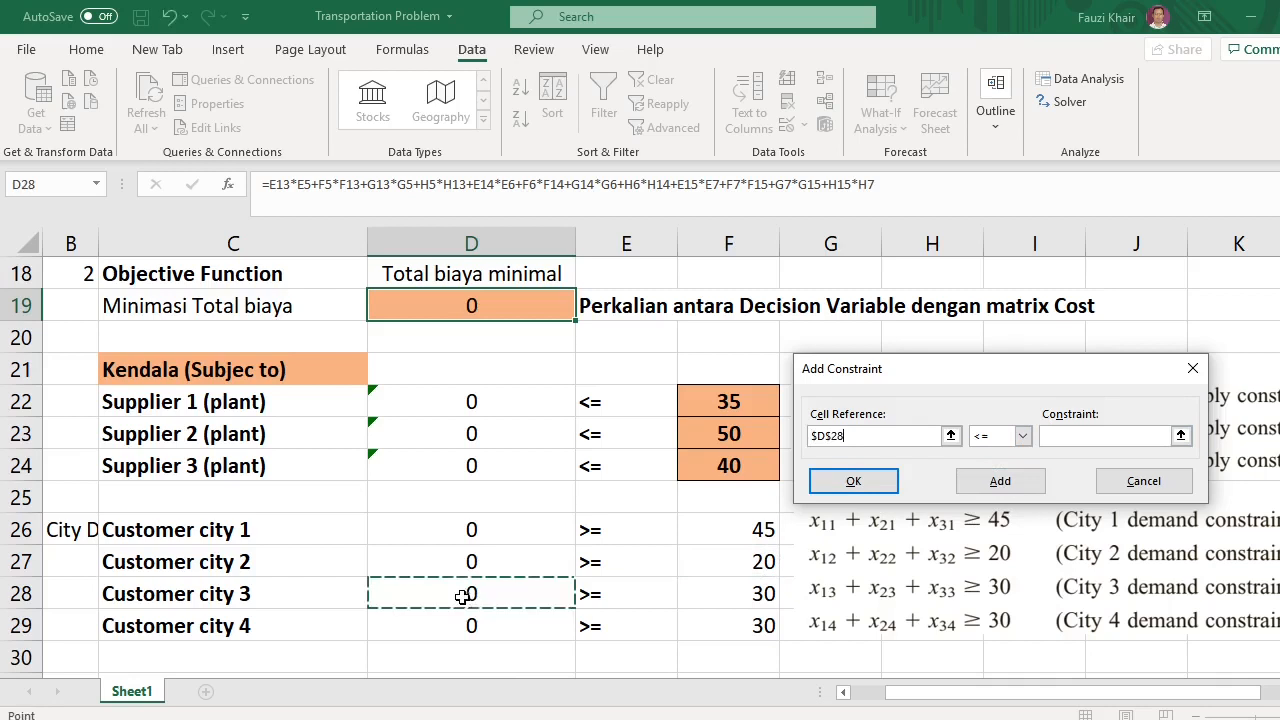
left_click(1023, 436)
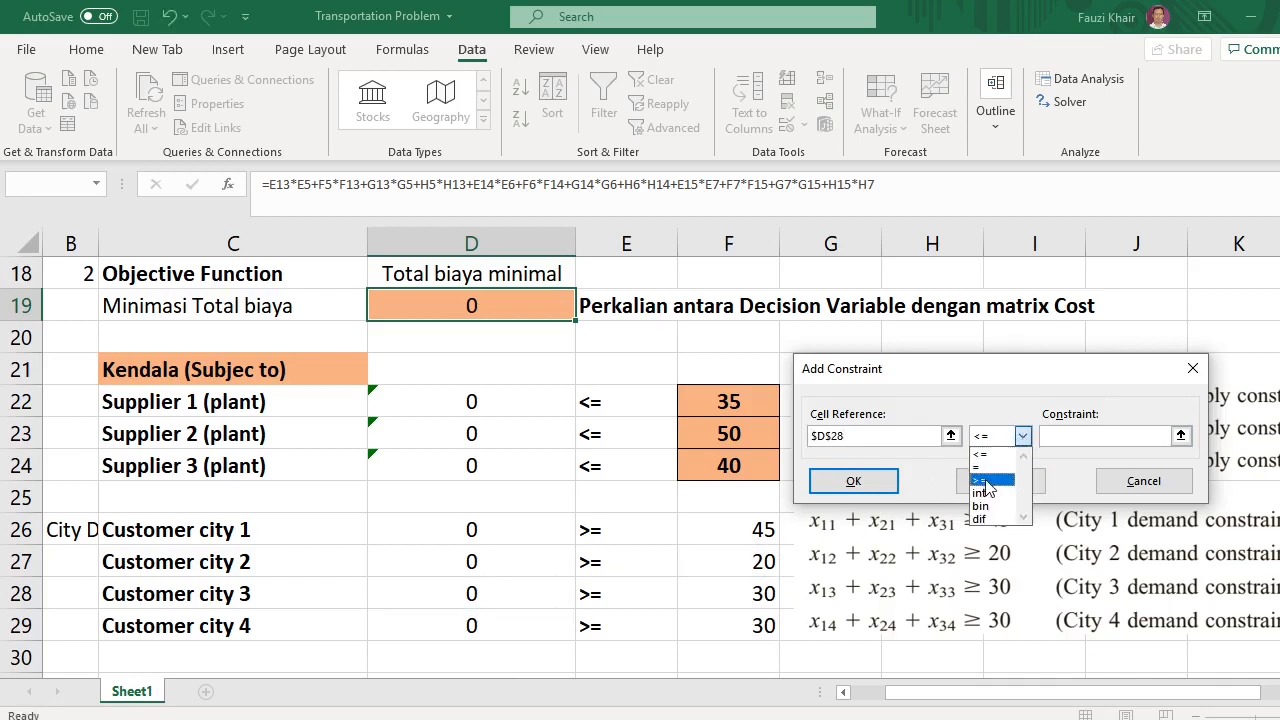
left_click(994, 478)
left_click(765, 594)
left_click(1000, 481)
Add the City 4 demand constraint D29 >= F29 and close the constraint dialog
left_click(452, 625)
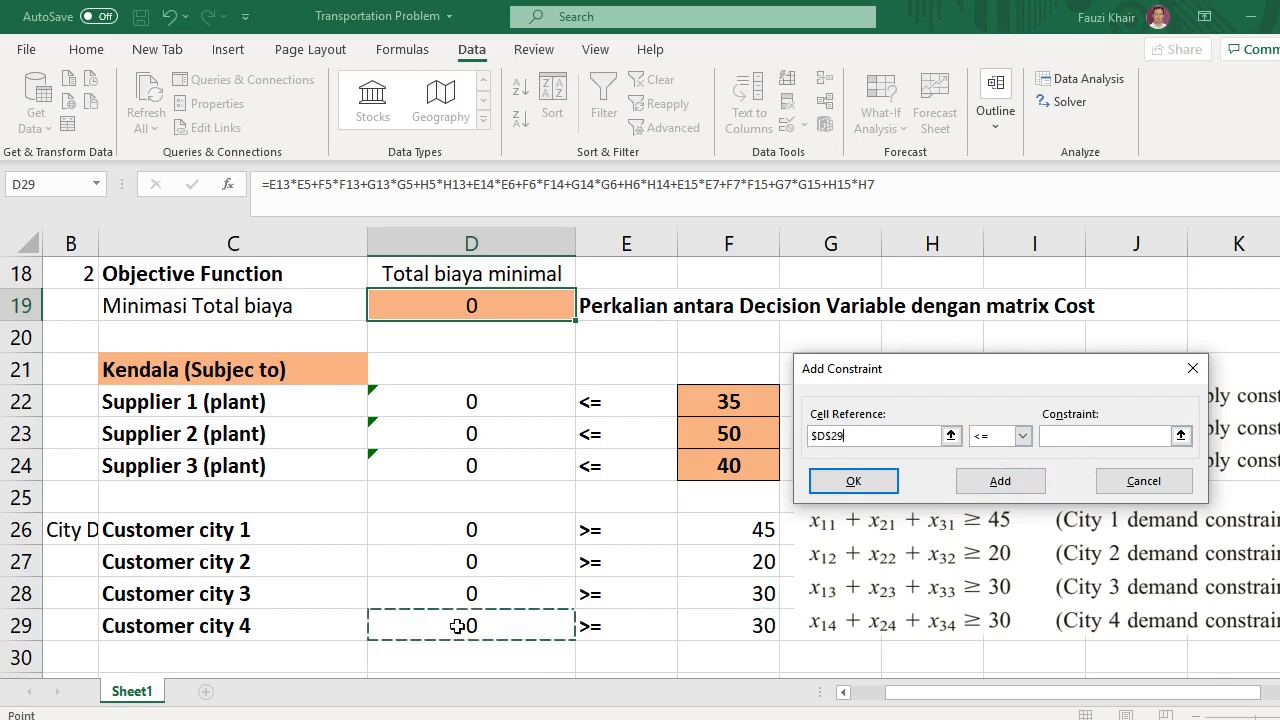
left_click(1023, 436)
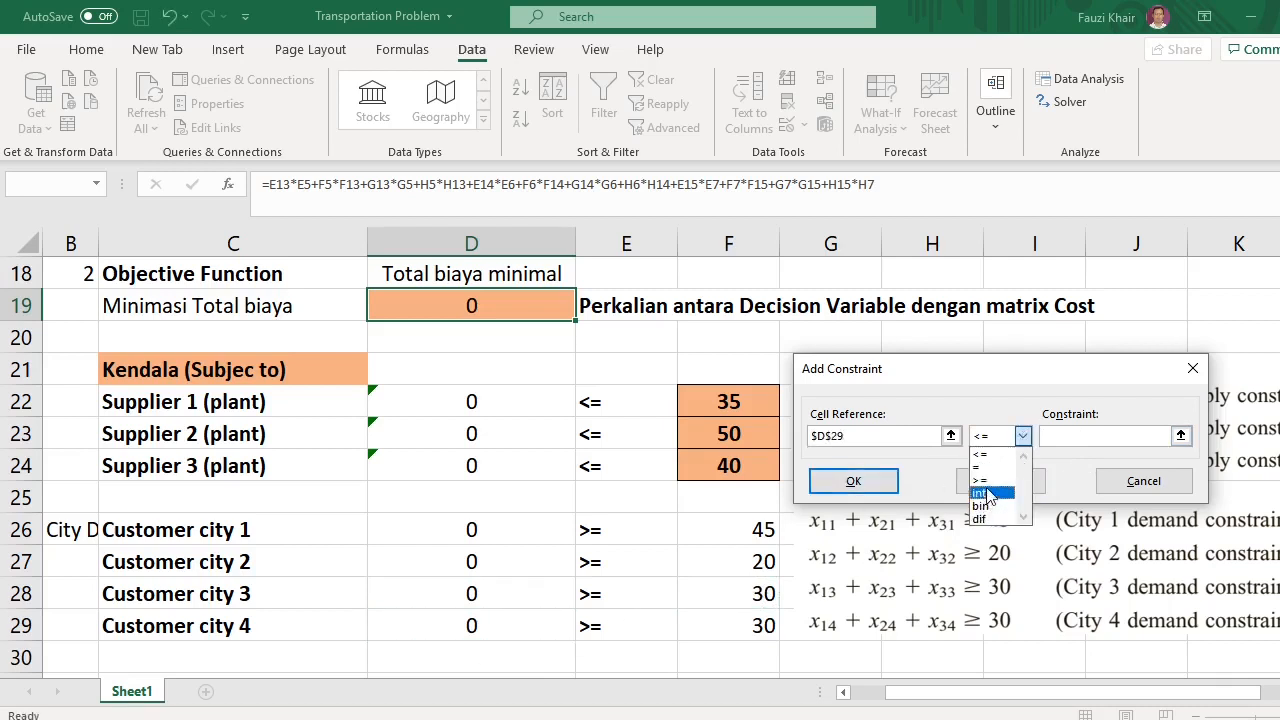
left_click(994, 478)
left_click(765, 625)
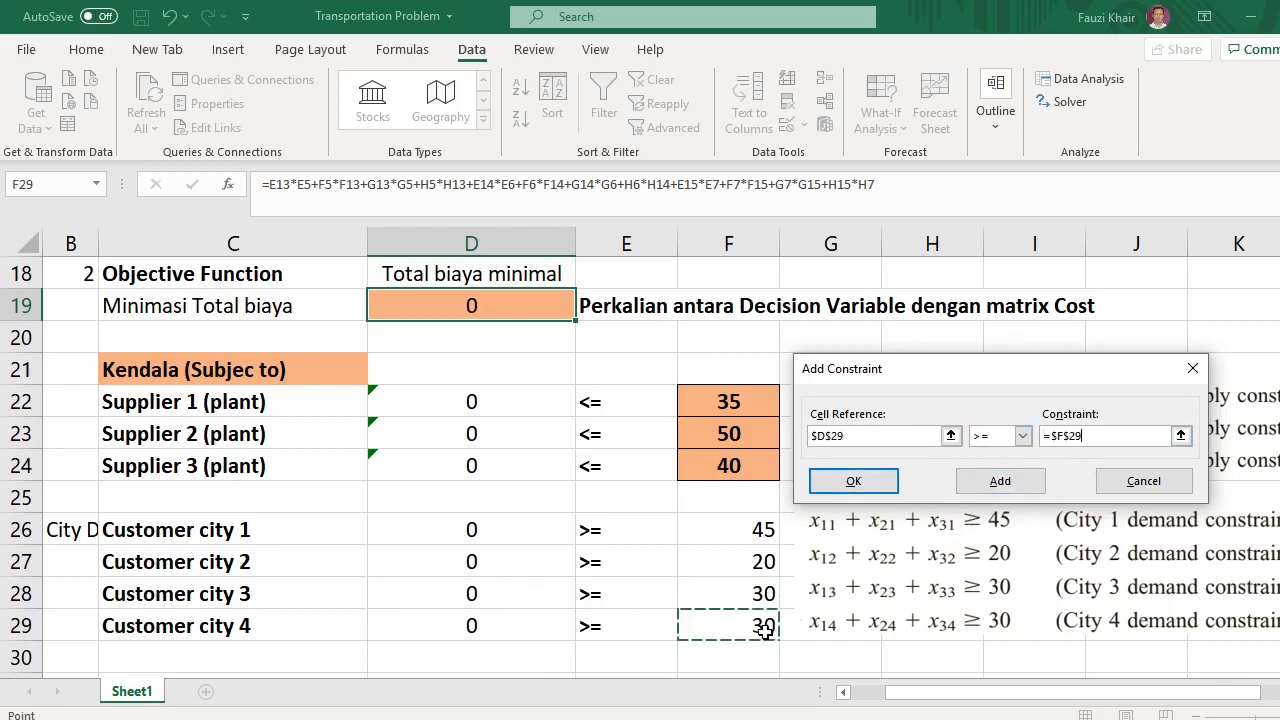
left_click(860, 482)
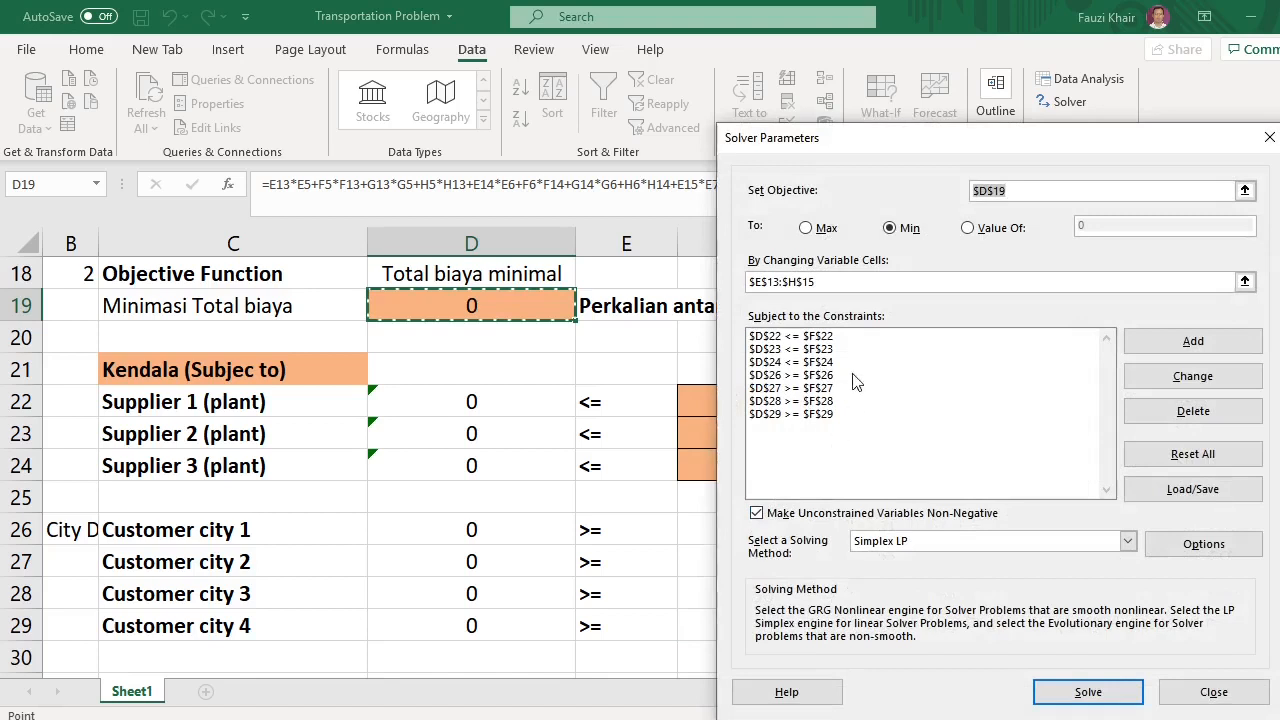
Solve the model with unconstrained variables made non-negative using Simplex LP, and keep the Solver solution
left_click(766, 516)
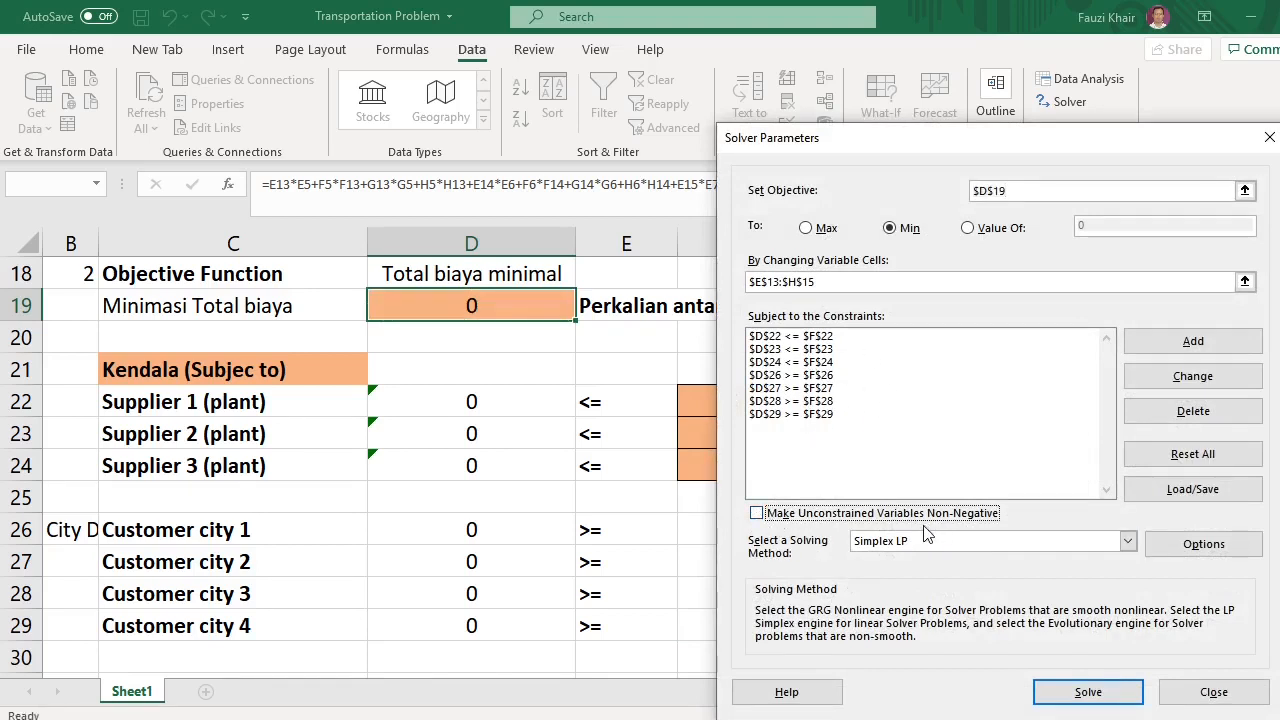
left_click(757, 513)
left_click(1080, 695)
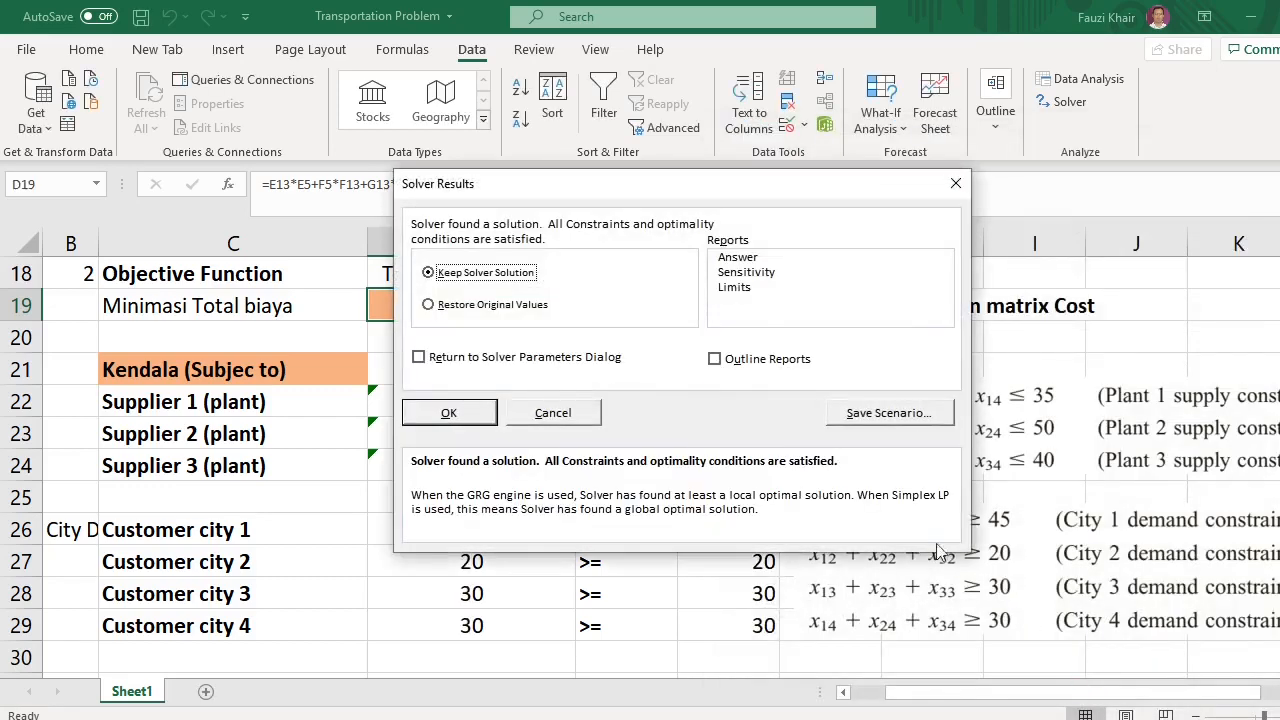
left_click_drag(563, 193, 932, 258)
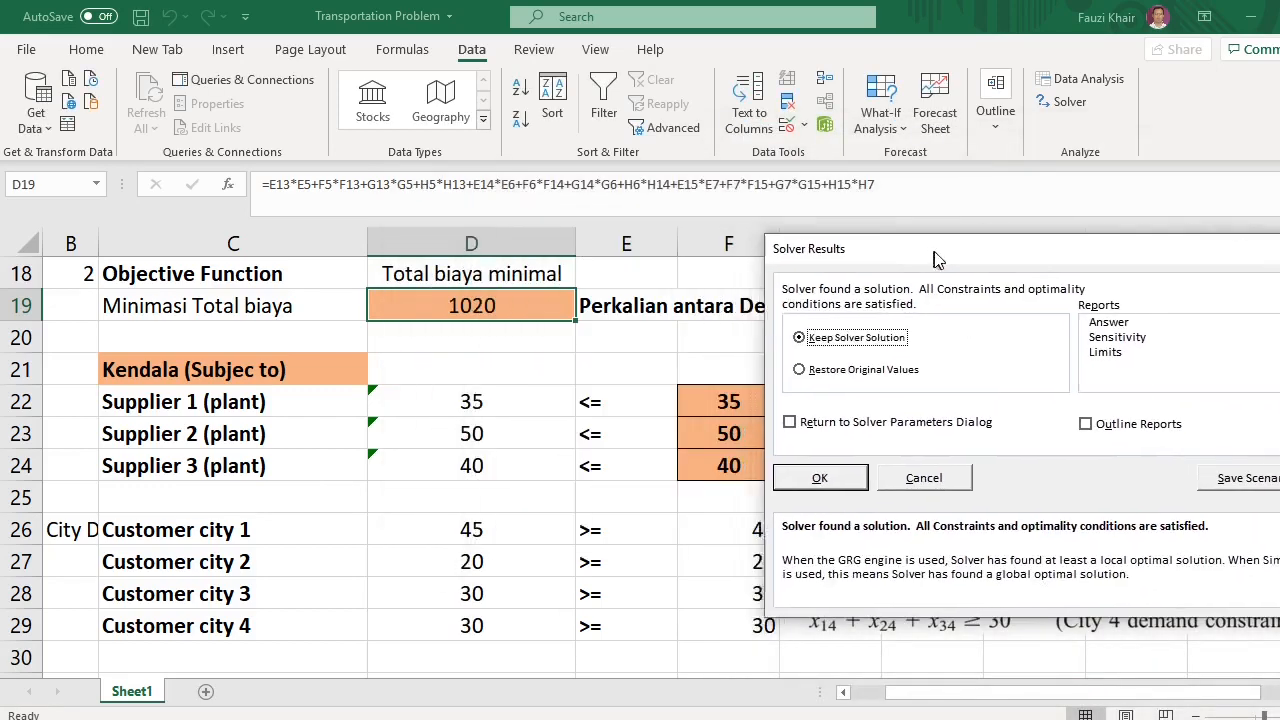
left_click(824, 482)
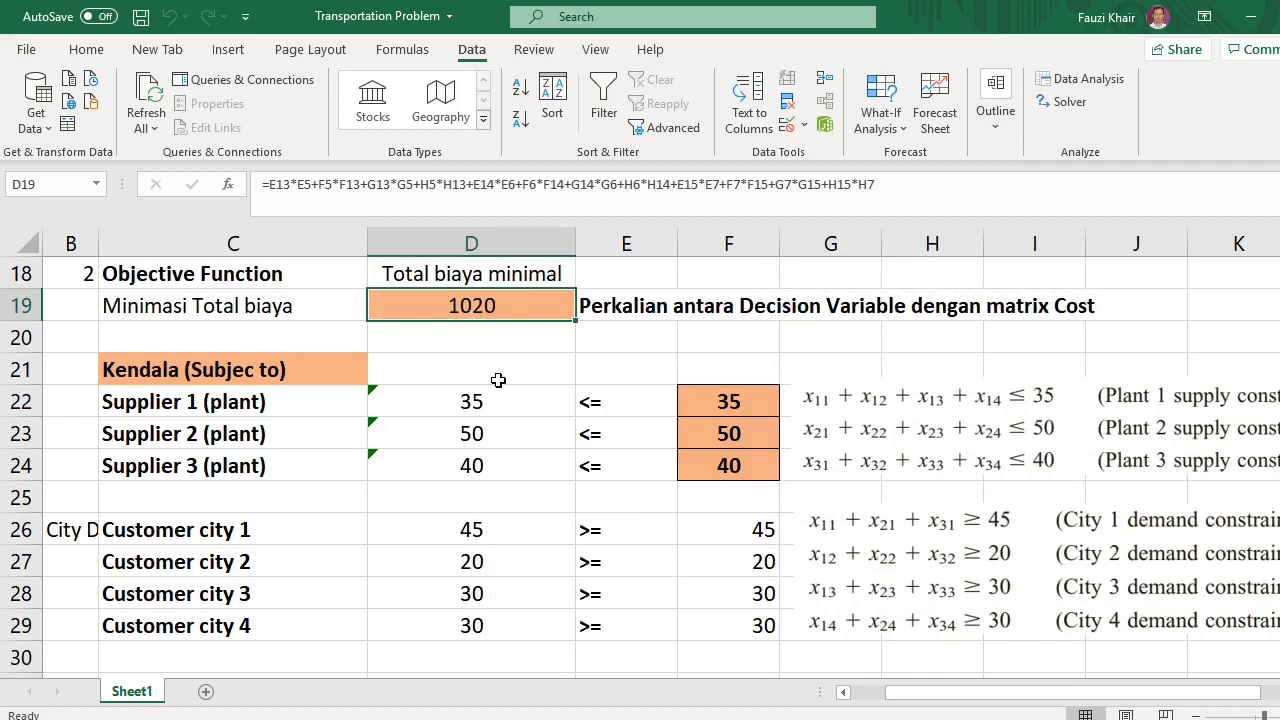
Examine the optimal shipment quantities in the decision variable table against the cost, supply and demand data
scroll(518, 417, "up", 3)
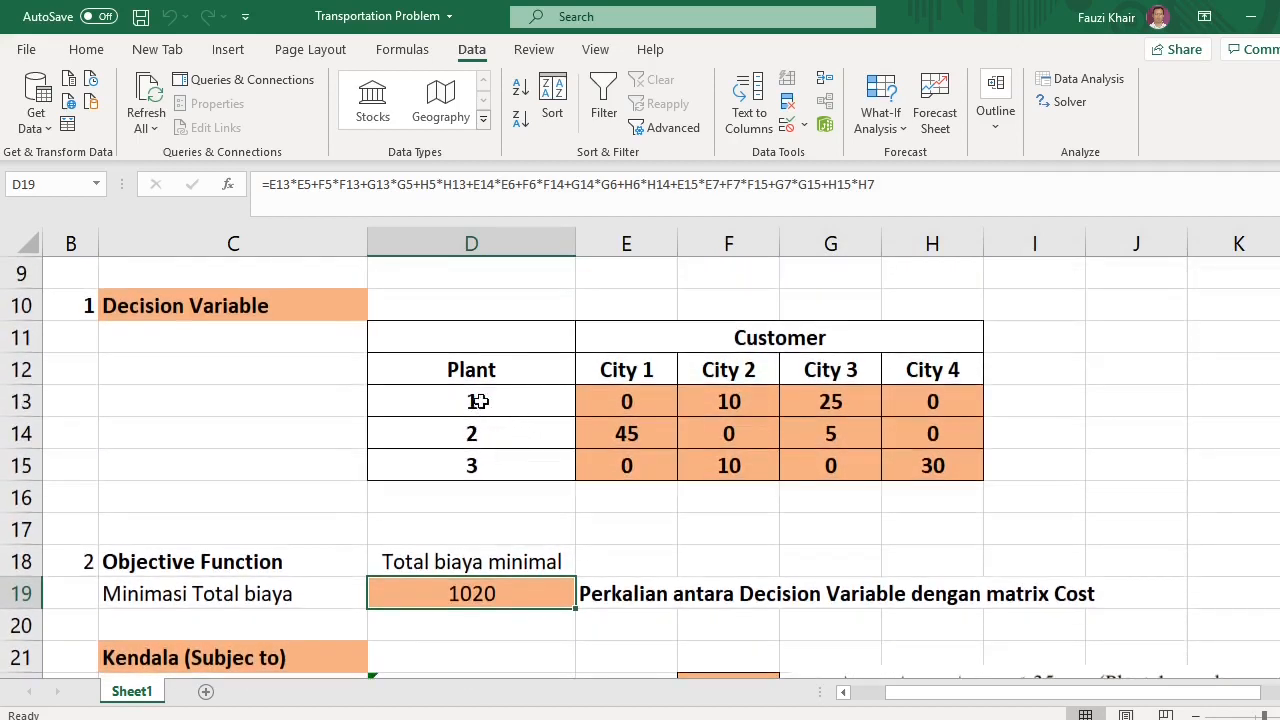
left_click(480, 401)
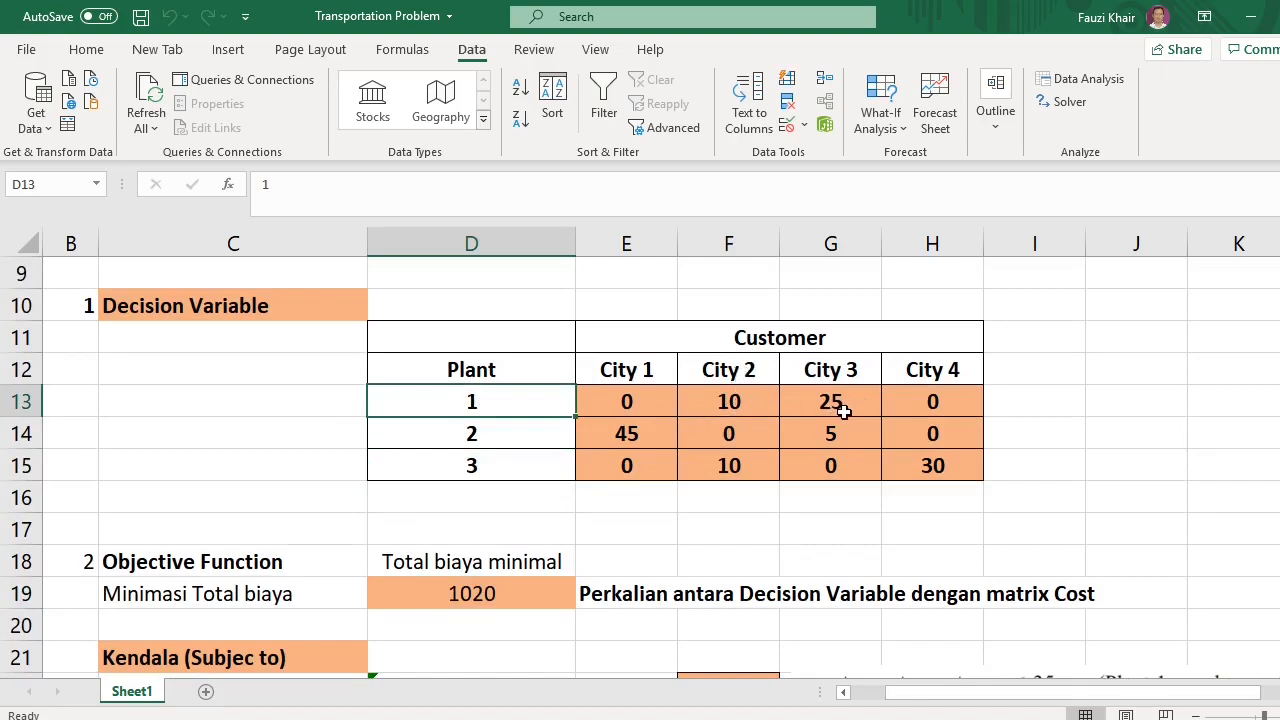
left_click(452, 440)
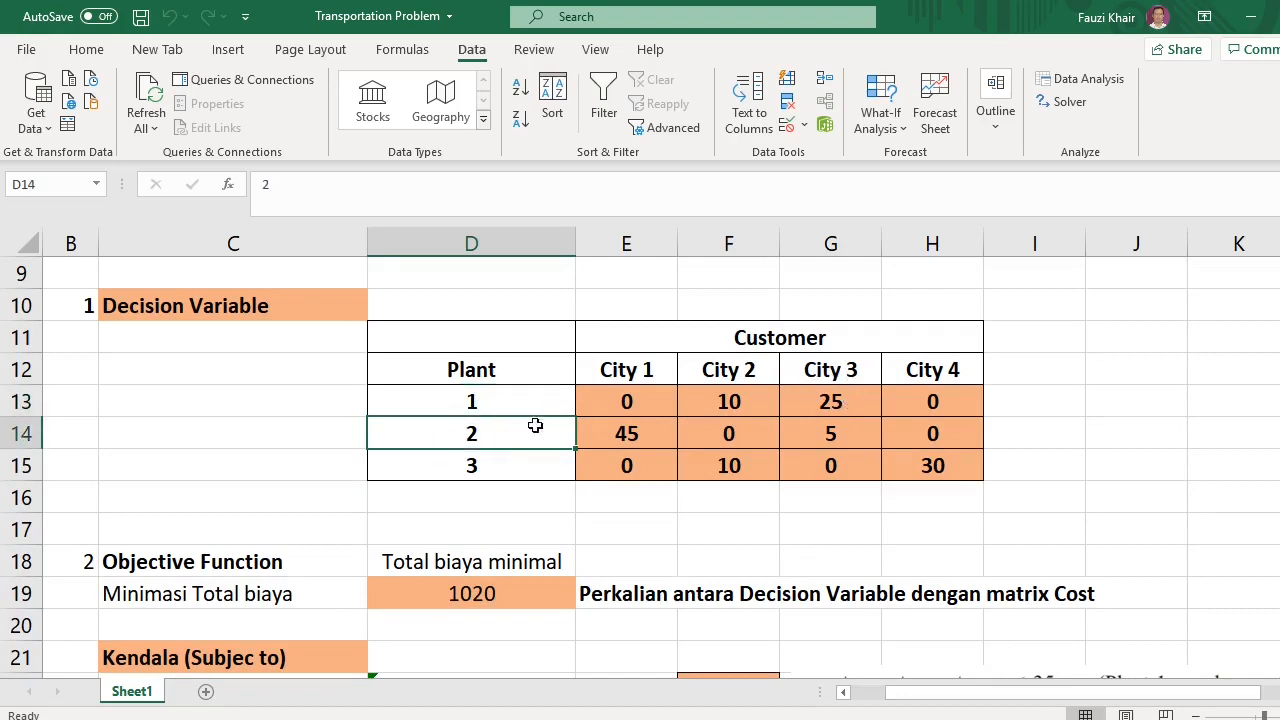
left_click(637, 434)
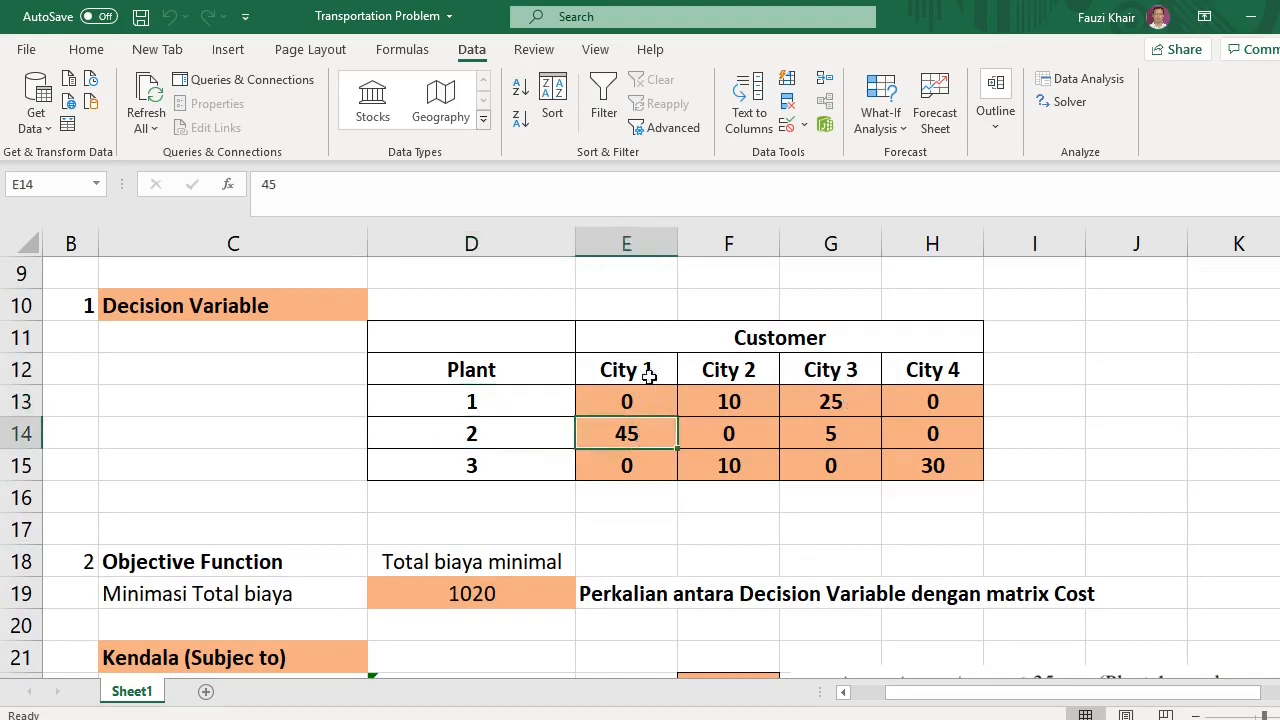
left_click(838, 432)
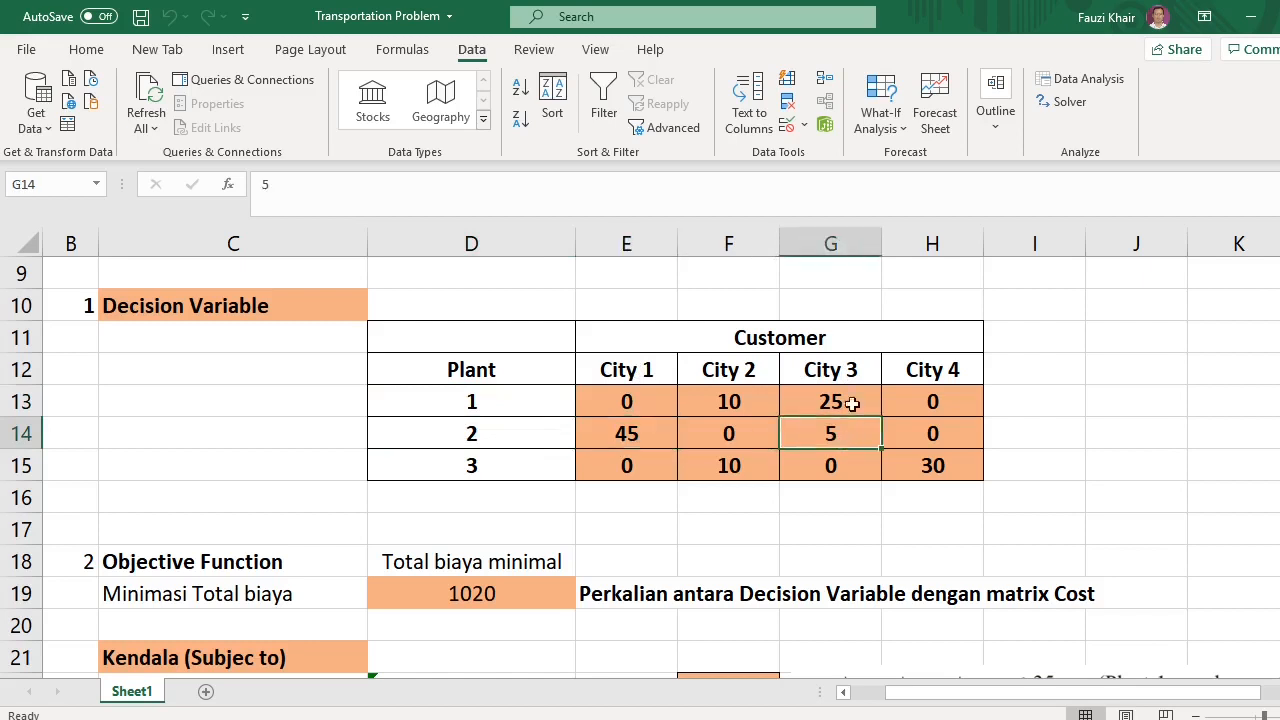
left_click(840, 378)
left_click(487, 469)
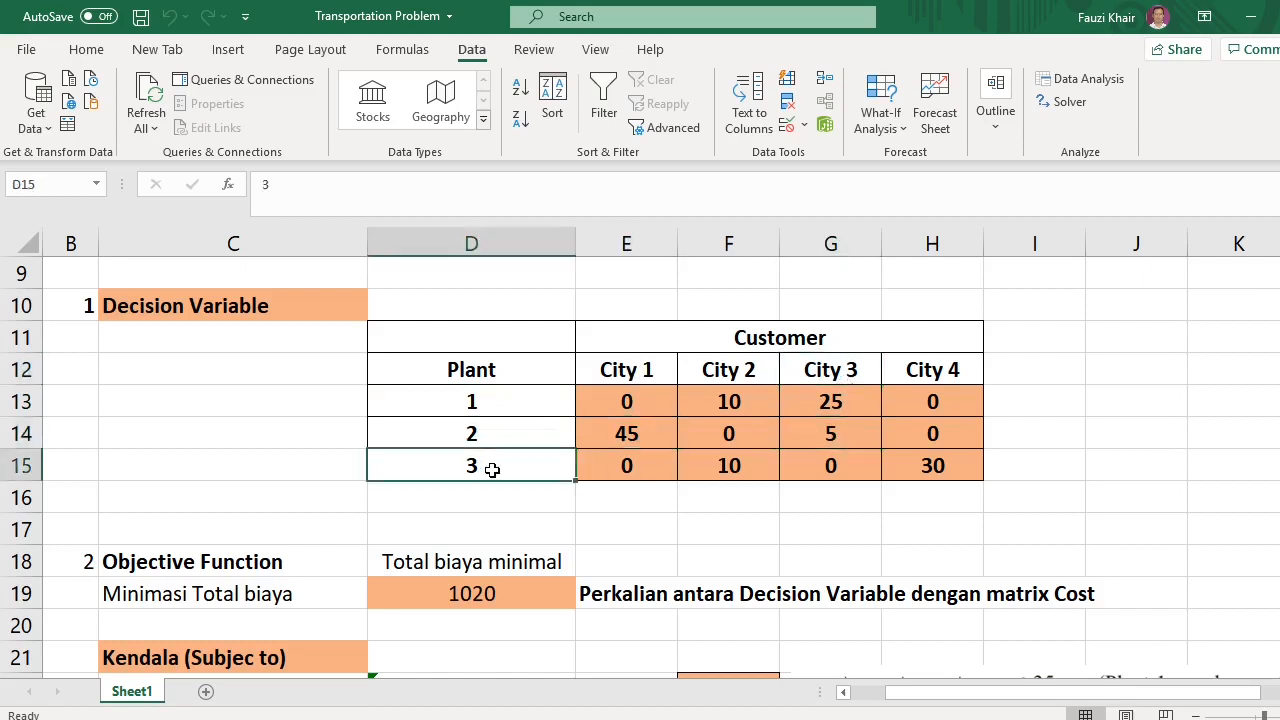
left_click(732, 470)
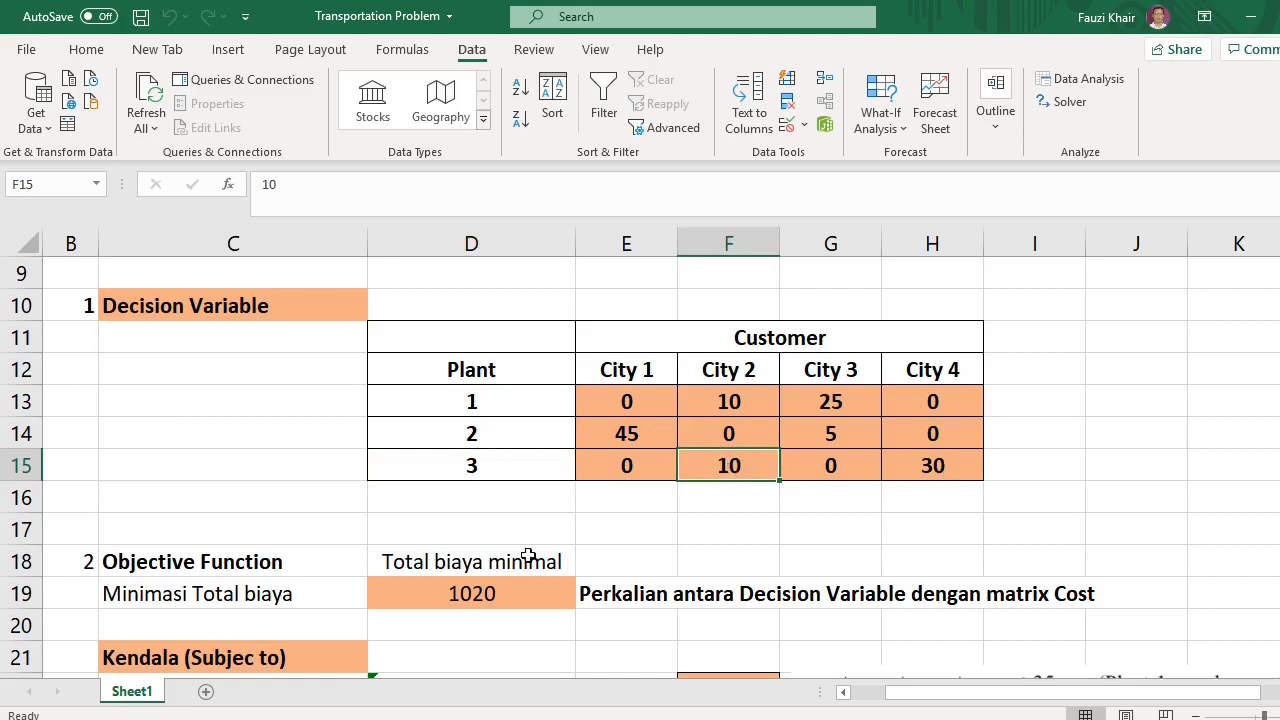
scroll(533, 547, "down", 1)
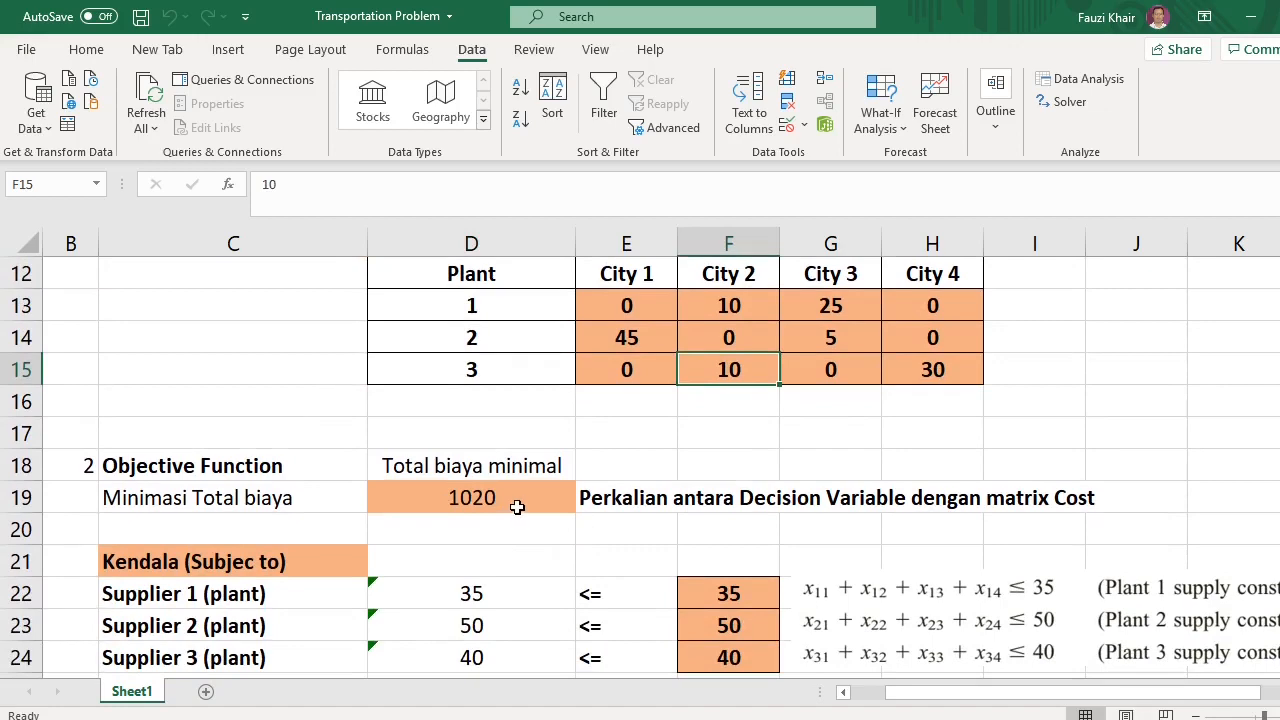
scroll(500, 511, "up", 3)
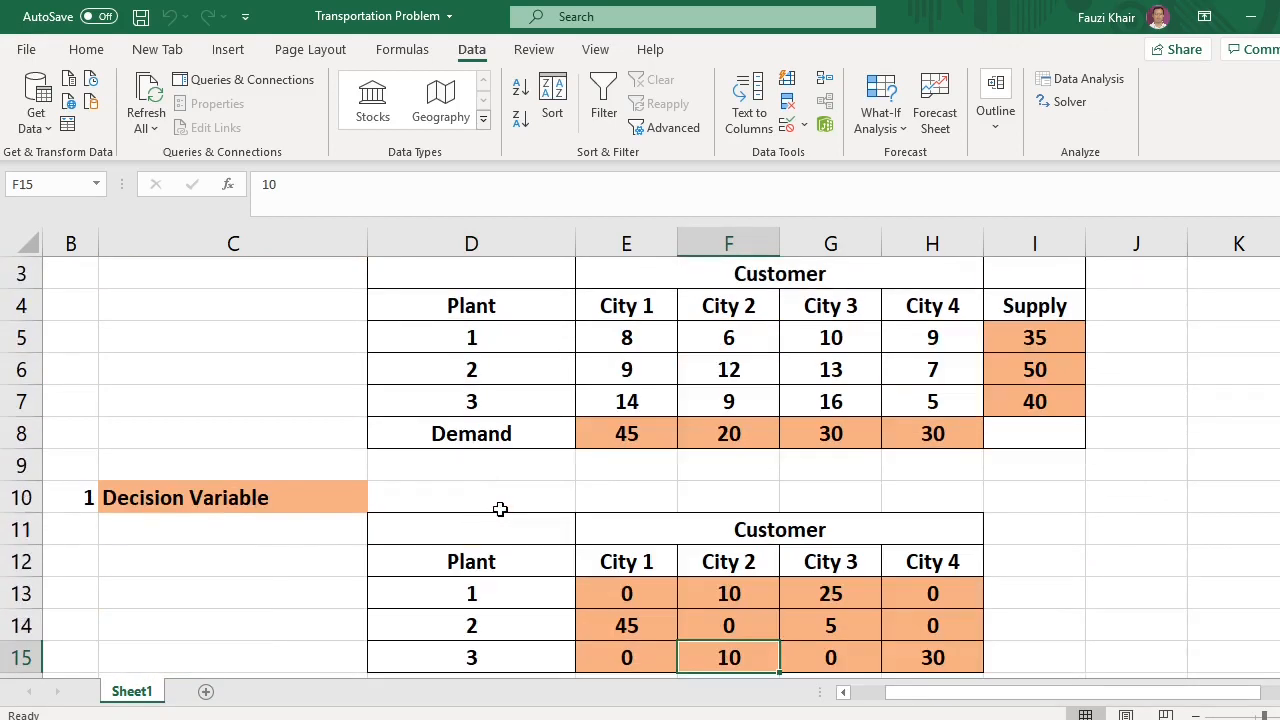
scroll(501, 502, "down", 1)
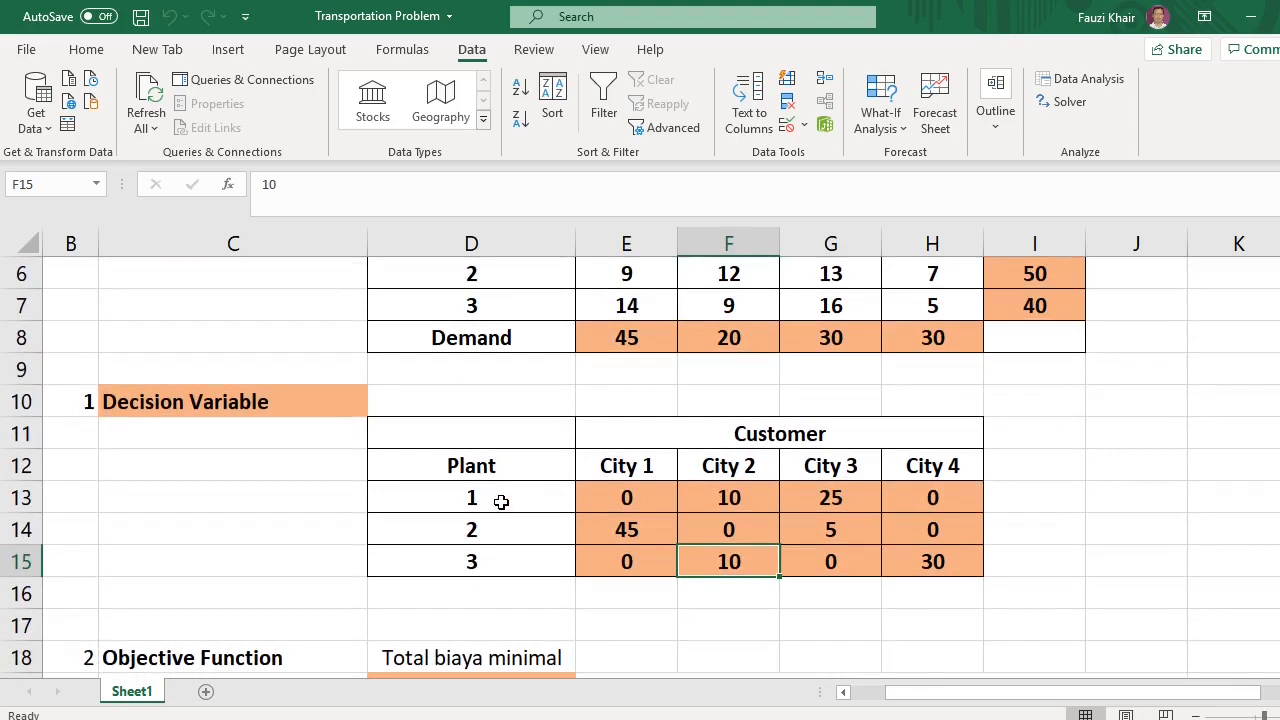